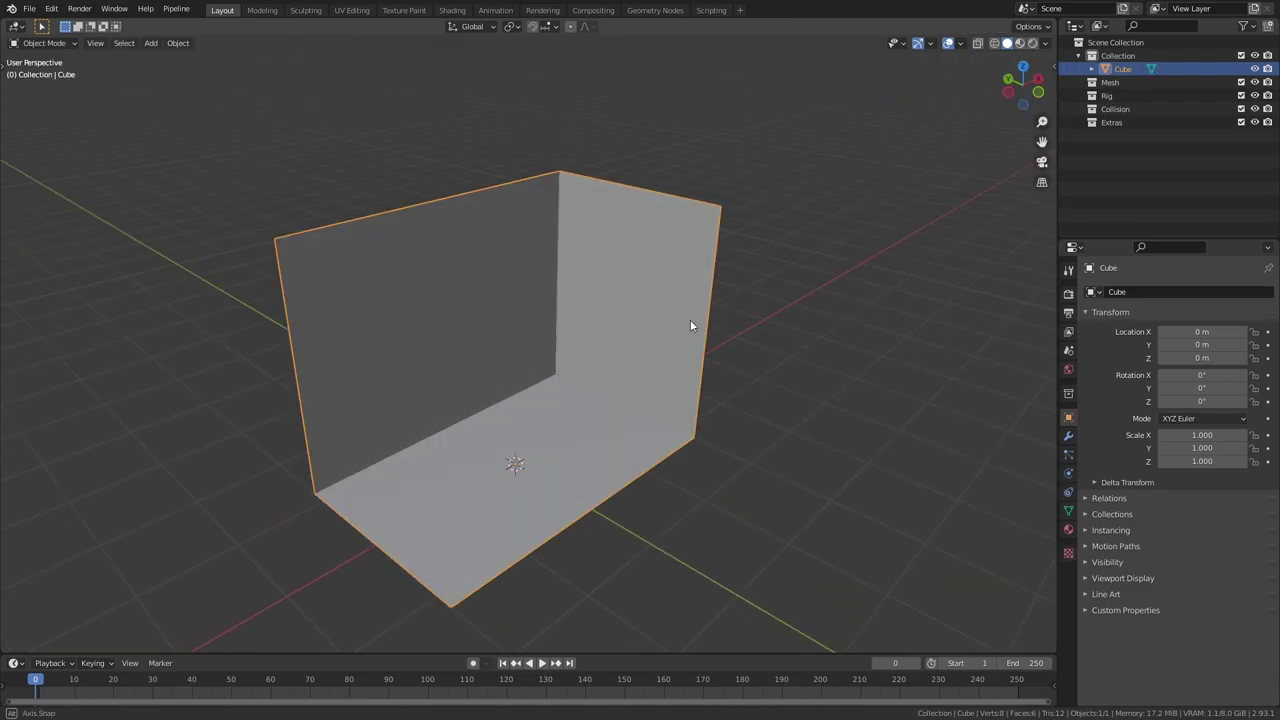
# Inspect the room geometry in edit mode, then frame the view on the human's body.
pyautogui.click(810, 363)
pyautogui.moveTo(810, 363); pyautogui.dragTo(478, 358, button='middle')
pyautogui.press('Tab')
pyautogui.scroll(-5, 650, 330)
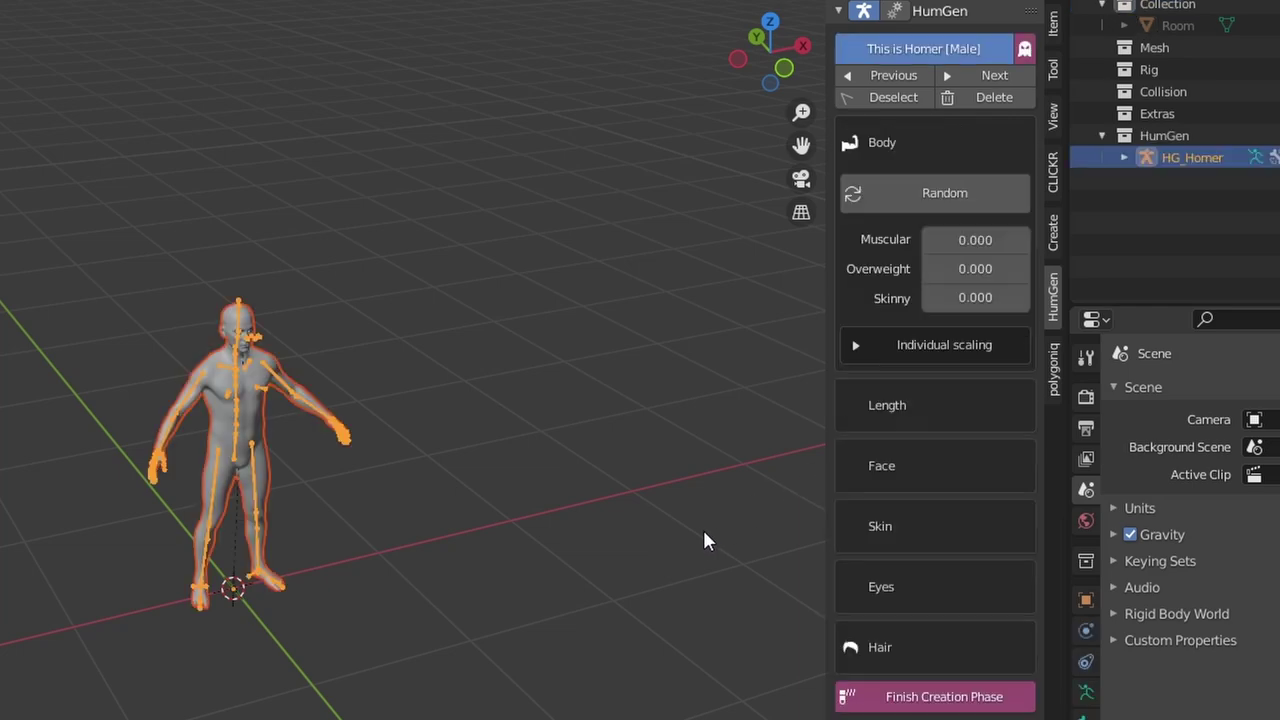
pyautogui.press('KP_Decimal')
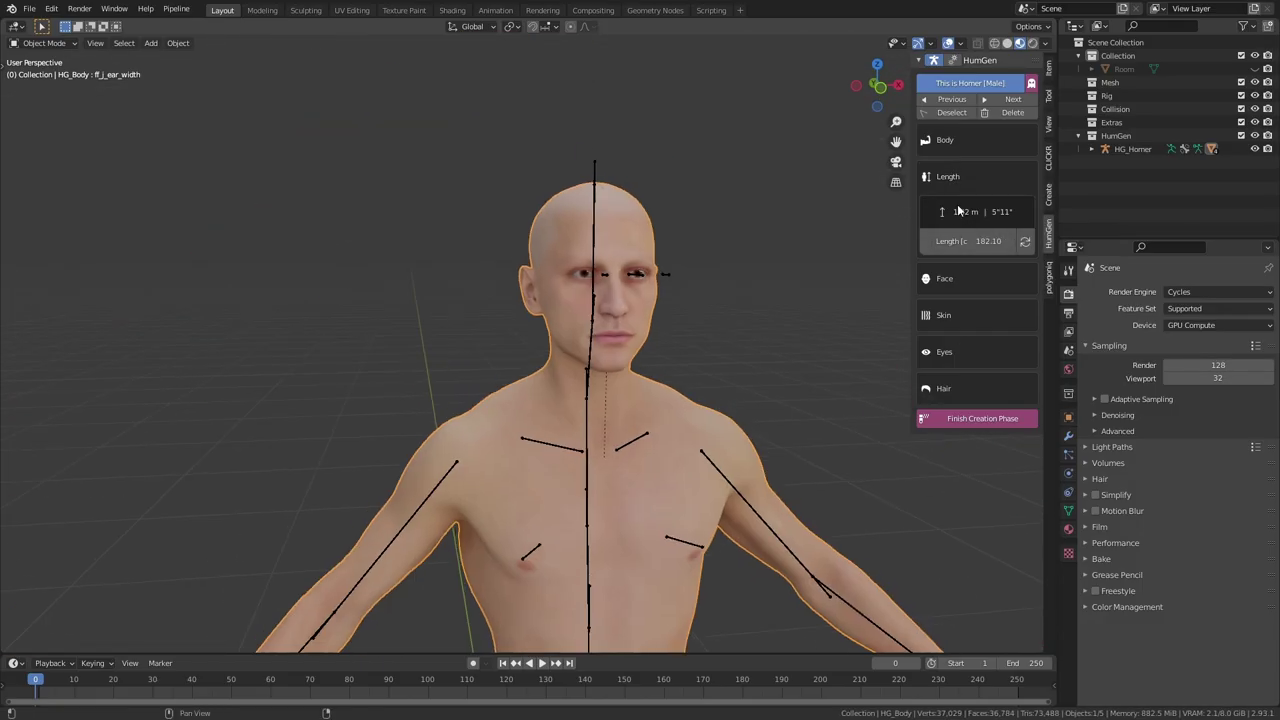
# Reduce the eyes' Lid Fat Pad and adjust the ear shape in the Face settings.
pyautogui.click(991, 278)
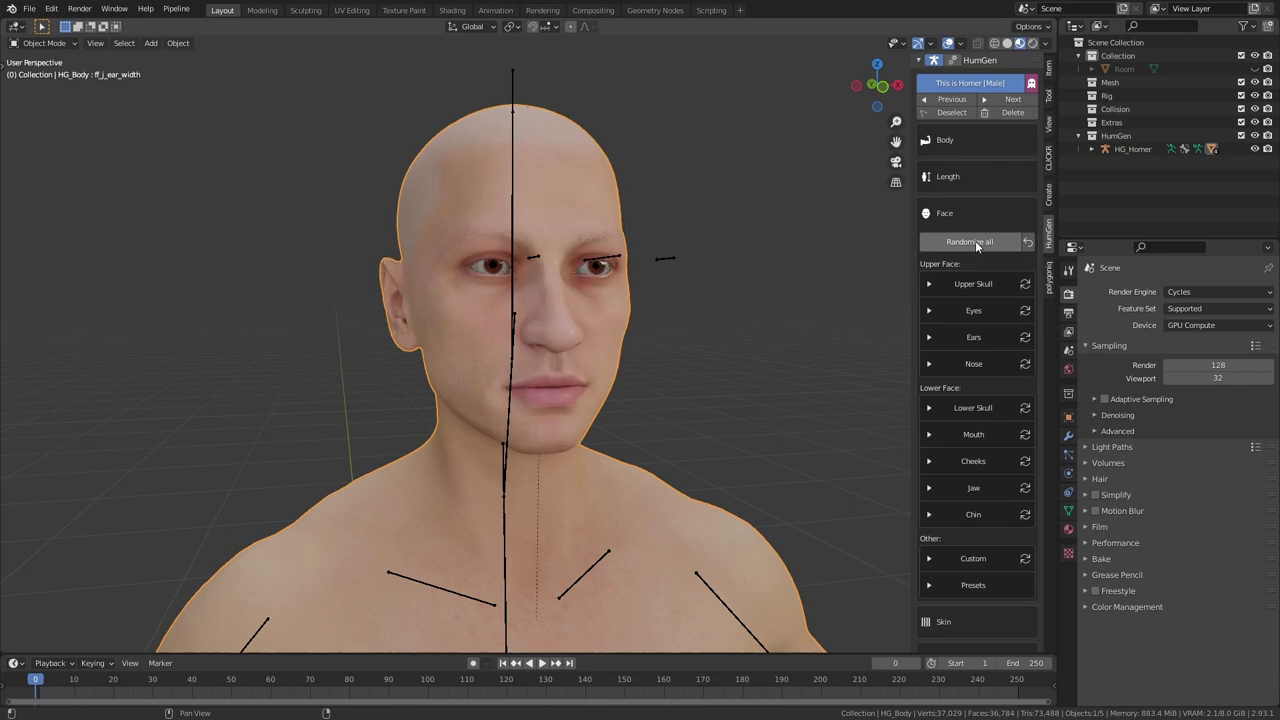
pyautogui.click(973, 310)
pyautogui.moveTo(977, 333); pyautogui.dragTo(990, 453)
pyautogui.click(940, 497)
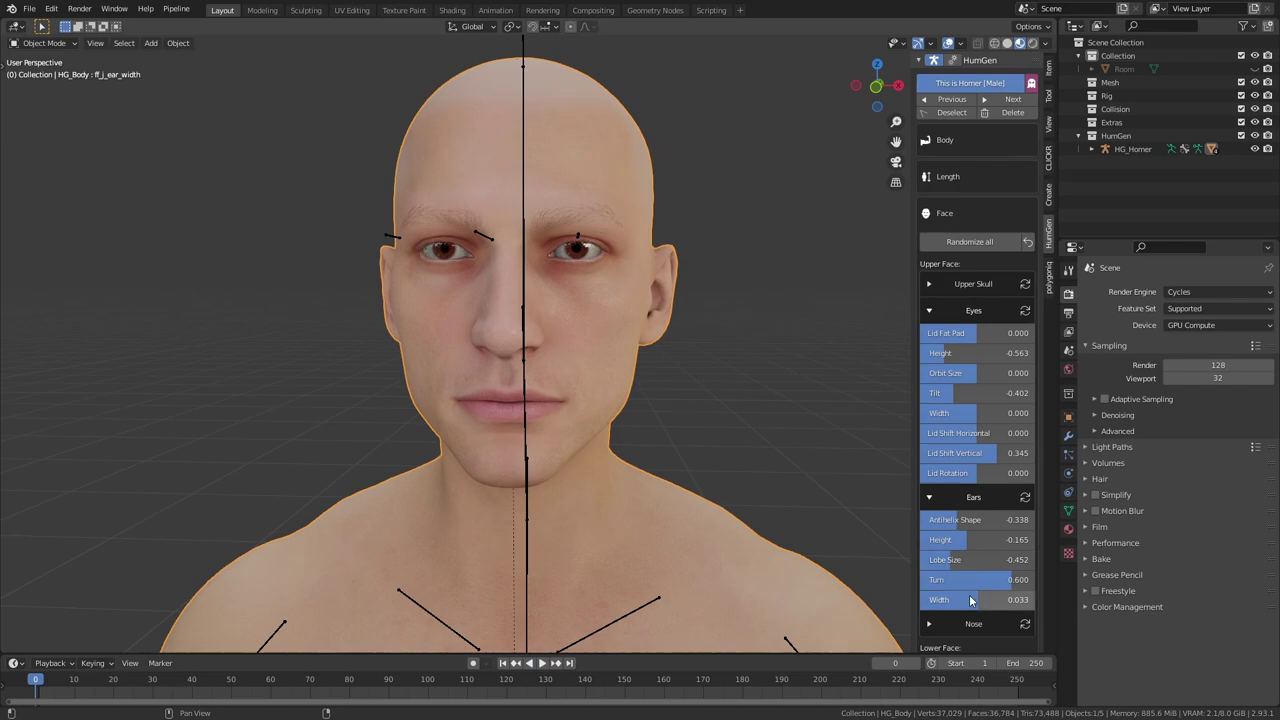
pyautogui.scroll(-5, 975, 480)
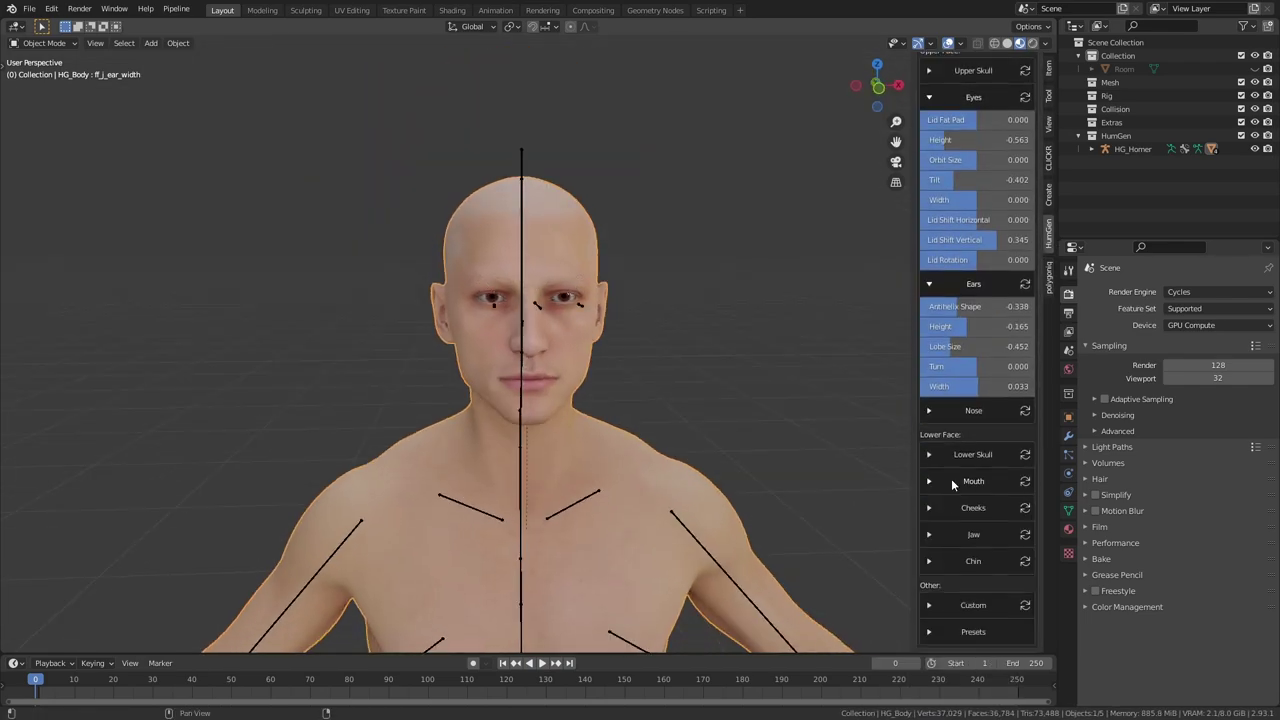
pyautogui.click(957, 481)
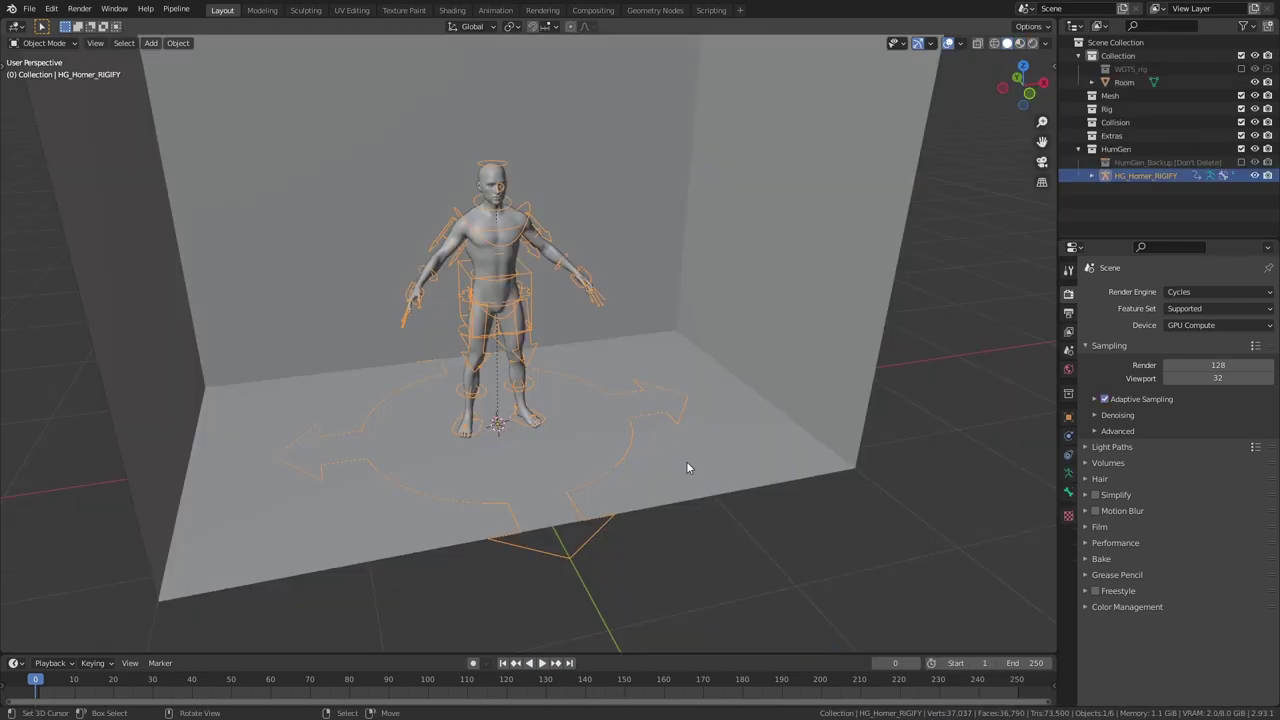
# Rotate the human 40 degrees around the vertical Z axis.
pyautogui.hotkey('ctrl', 'Tab')
pyautogui.press('r')
pyautogui.press('z')
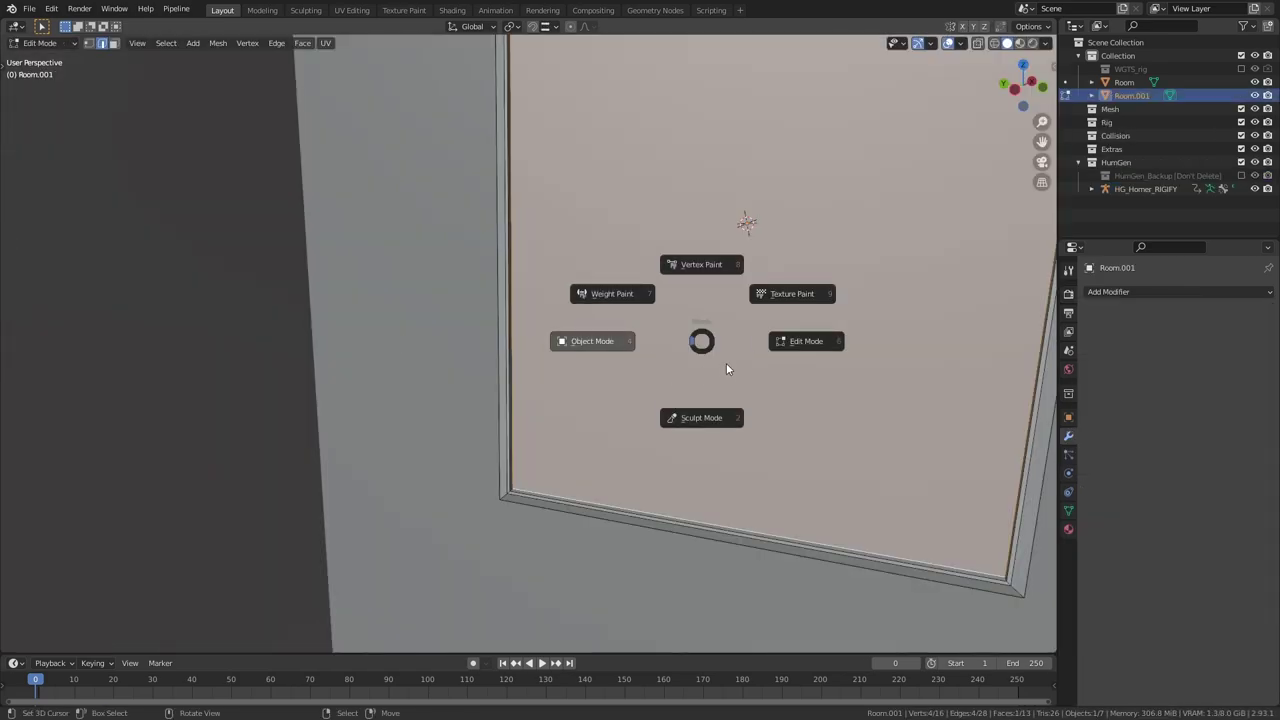
# Select the wall panel Room.001 and toggle Face Orientation on and off in Overlays.
pyautogui.click(710, 360)
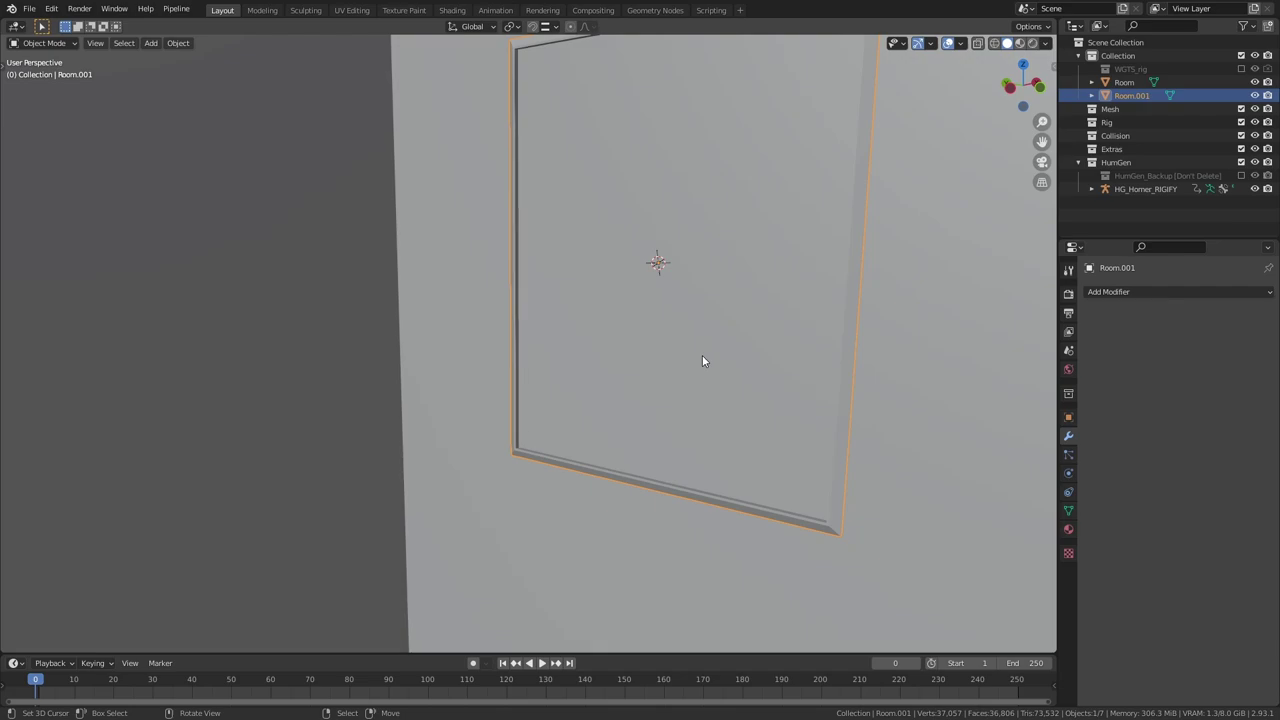
pyautogui.press('z')
pyautogui.click(962, 43)
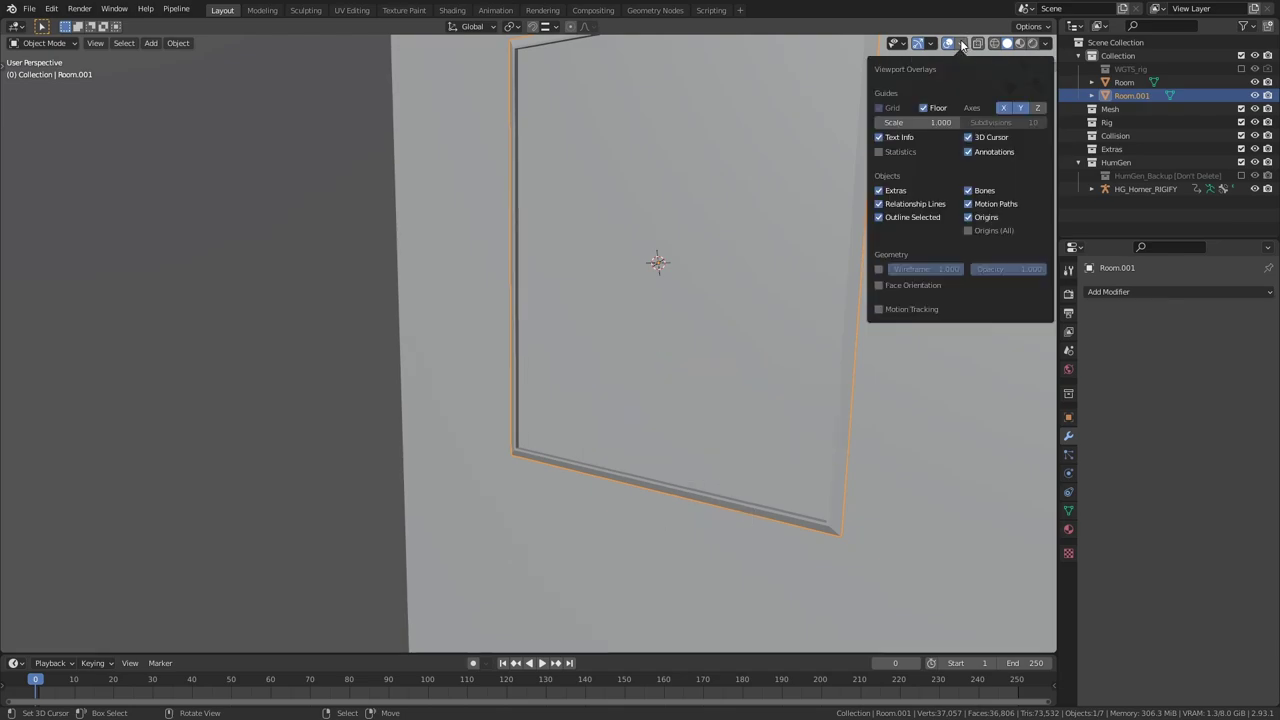
pyautogui.click(896, 284)
pyautogui.click(896, 284)
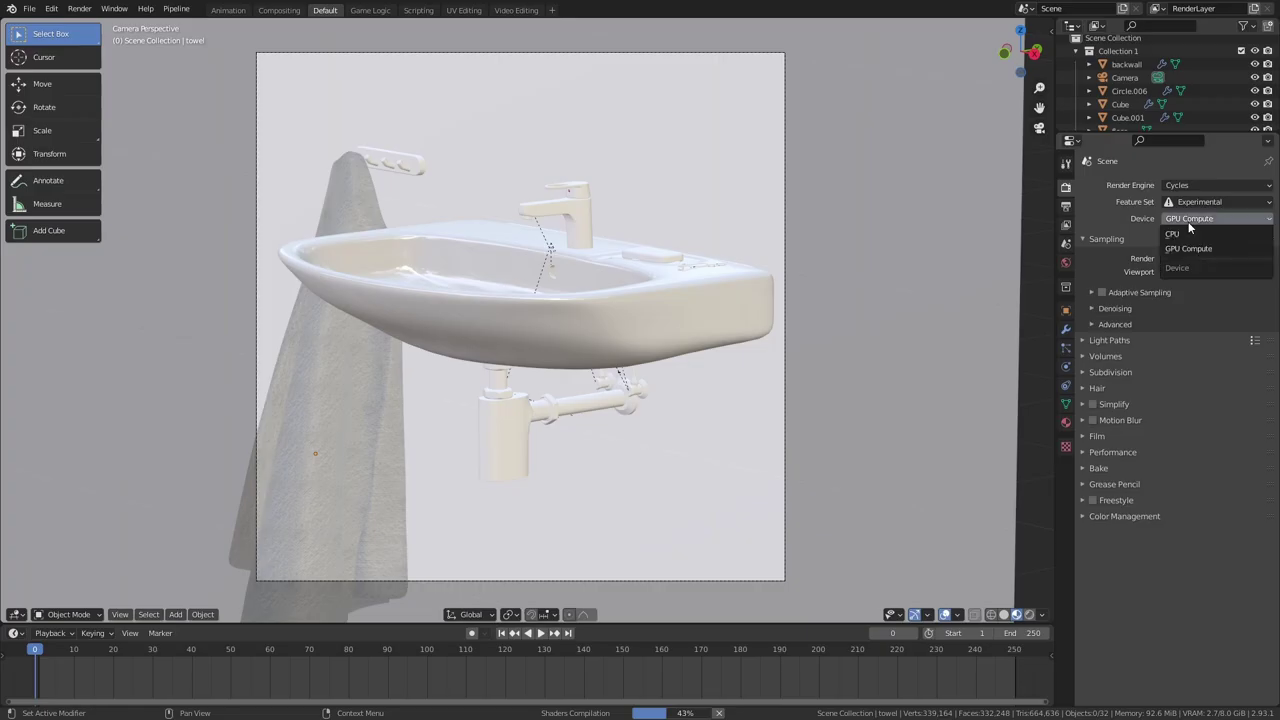
# Set the render device and look over the sink, bathtub and furnished room.
pyautogui.click(1184, 238)
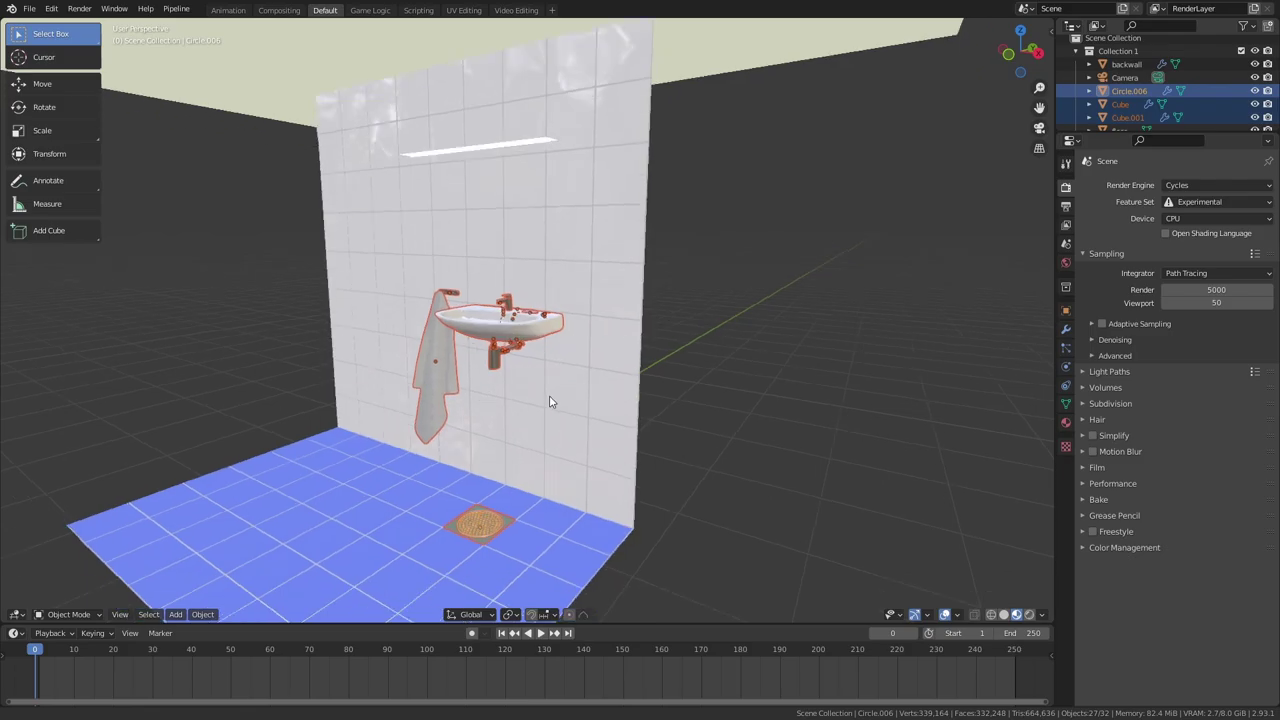
pyautogui.keyDown('shift'); pyautogui.moveTo(549, 402); pyautogui.dragTo(549, 364, button='middle'); pyautogui.keyUp('shift')
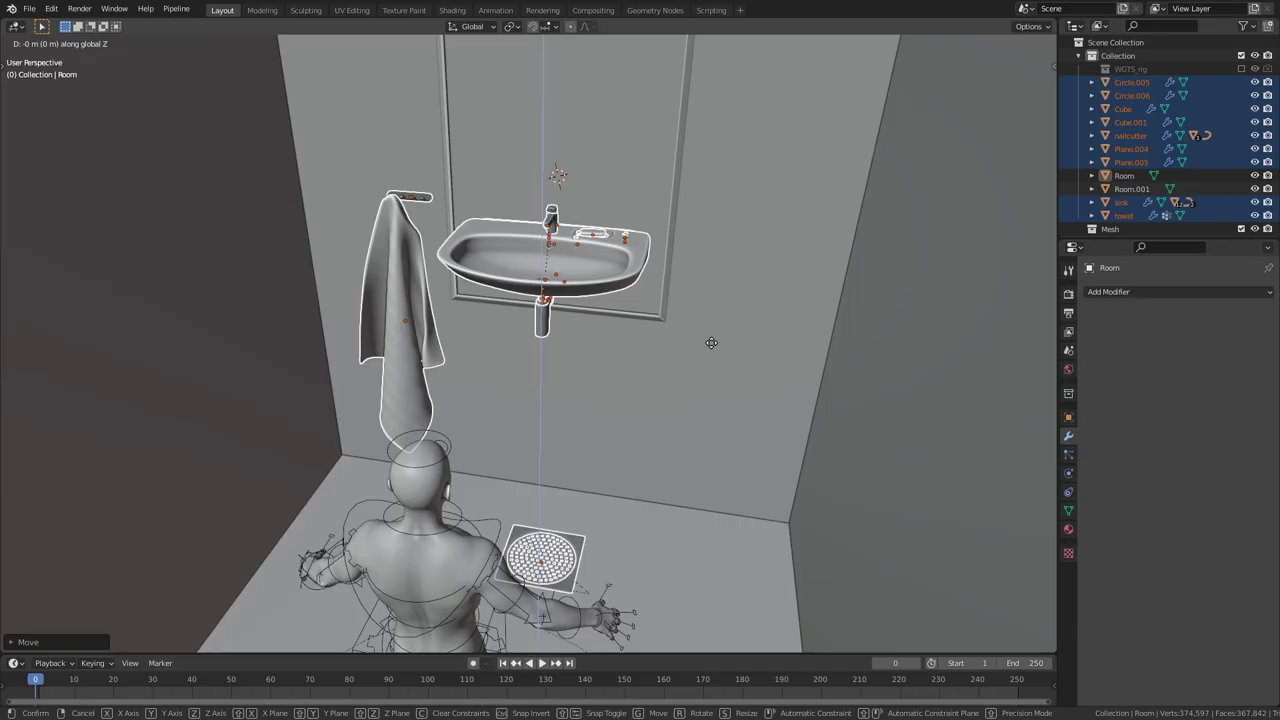
pyautogui.moveTo(711, 347); pyautogui.dragTo(531, 310, button='middle')
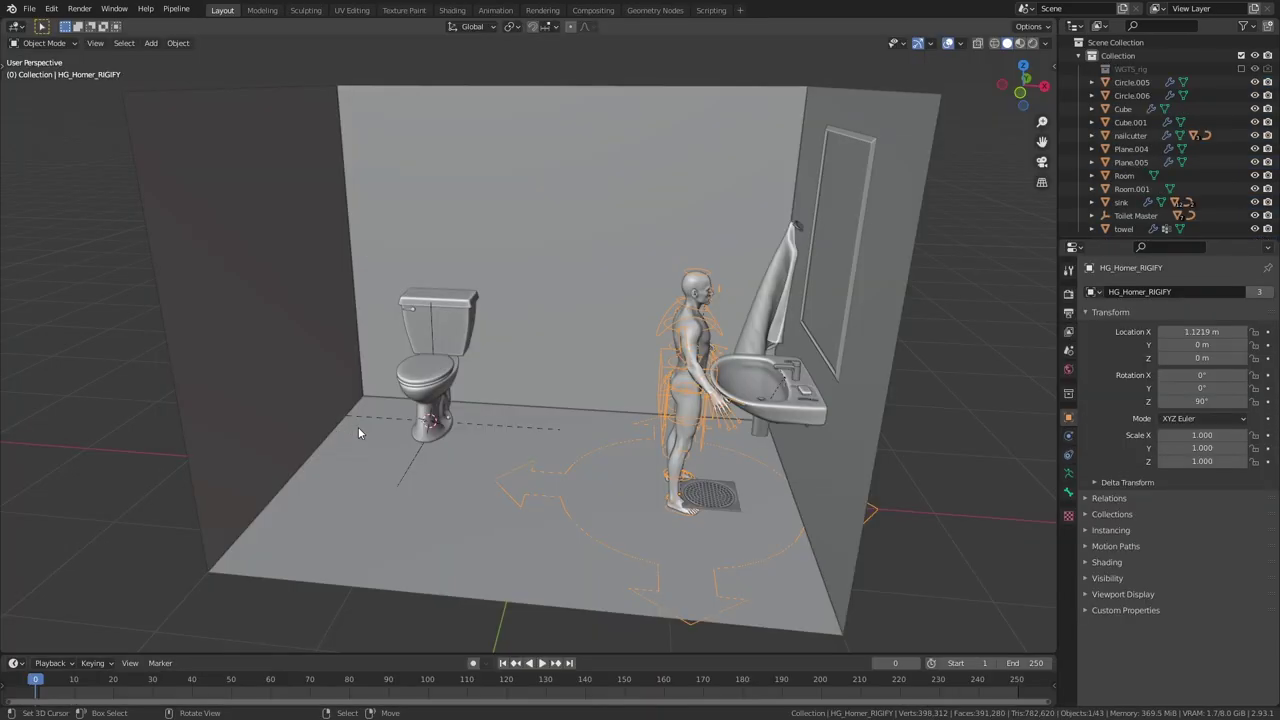
pyautogui.moveTo(358, 427); pyautogui.dragTo(617, 395, button='middle')
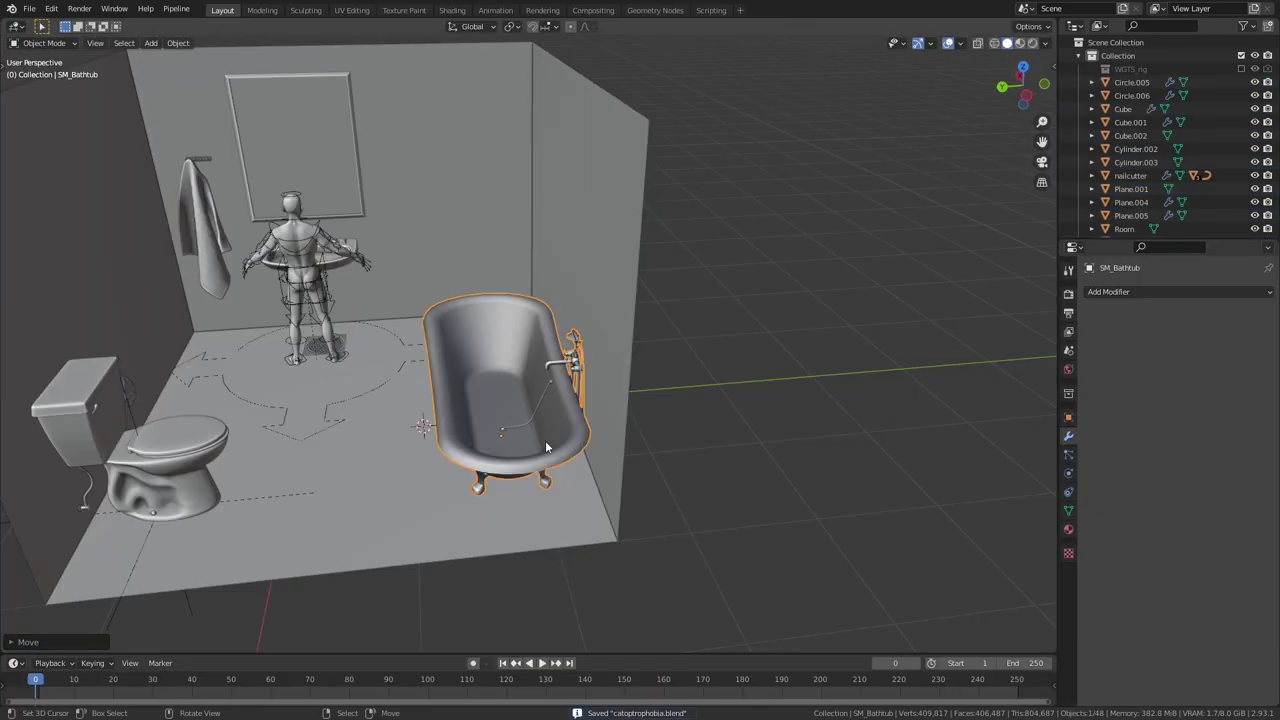
pyautogui.moveTo(545, 440); pyautogui.dragTo(639, 492, button='middle')
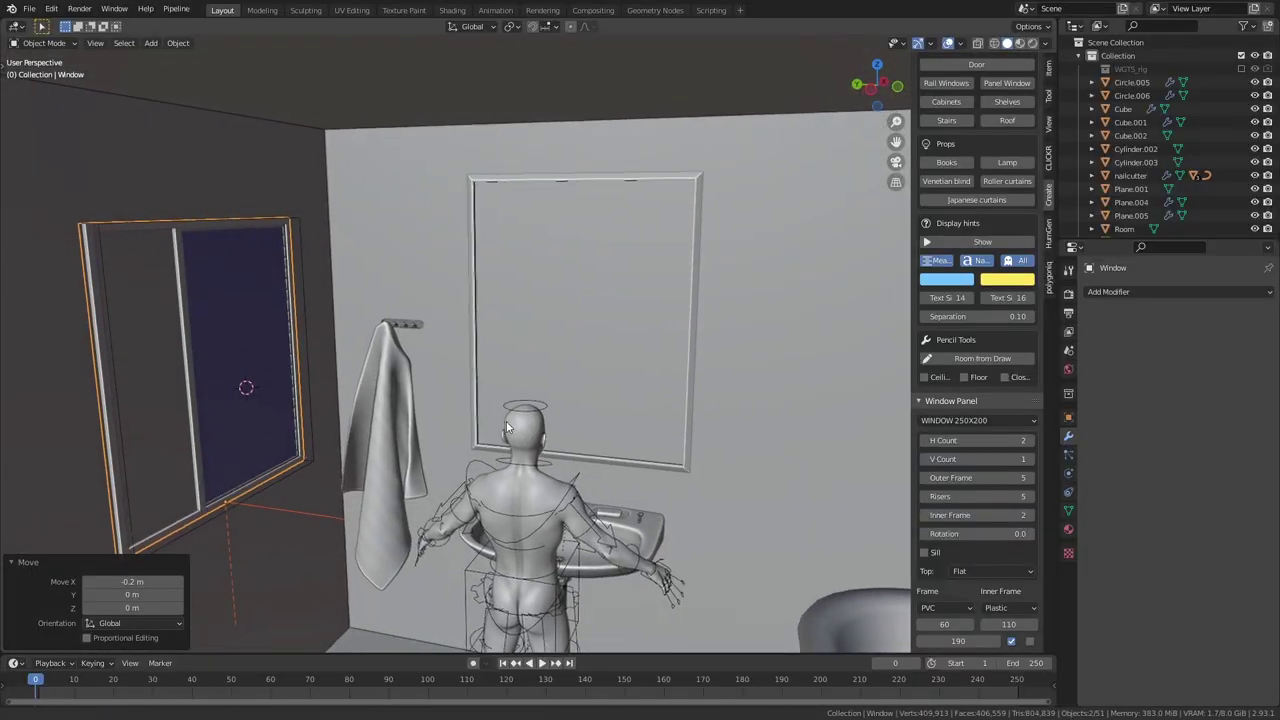
pyautogui.moveTo(507, 427); pyautogui.dragTo(625, 372, button='middle')
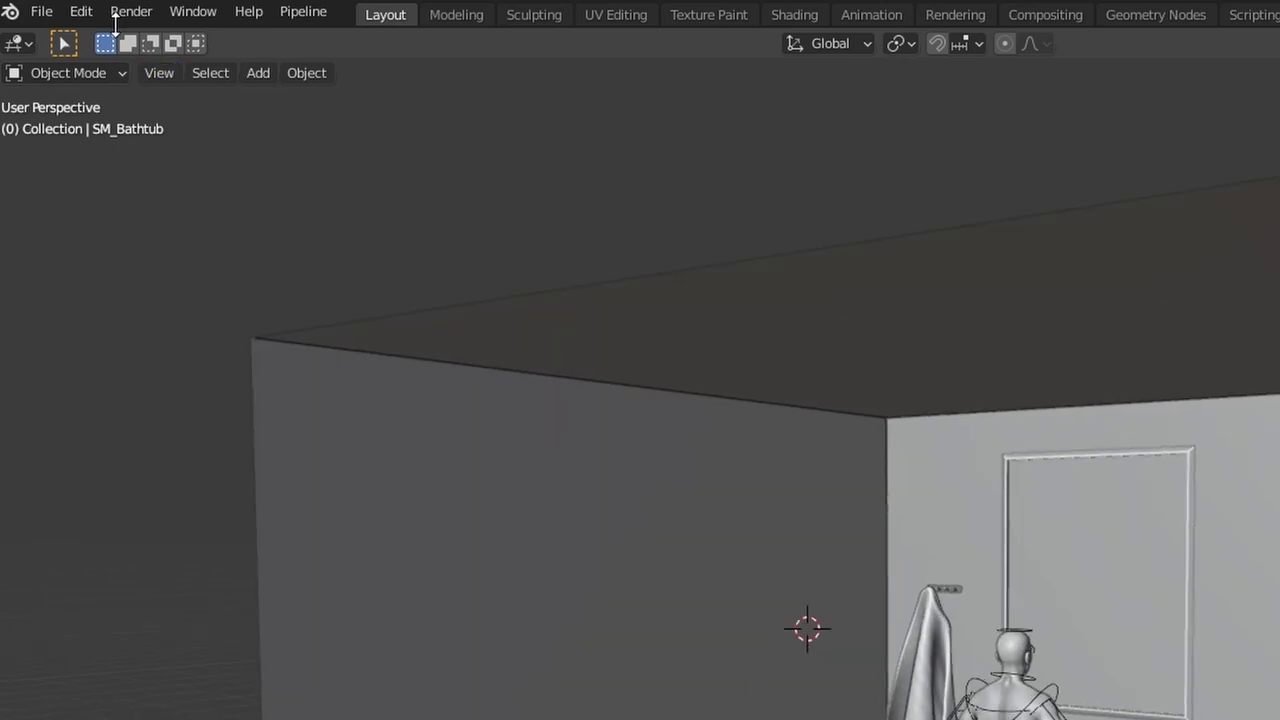
# Open the Add-ons preferences and expand Archimesh in the sidebar's Create tab.
pyautogui.click(81, 11)
pyautogui.click(130, 349)
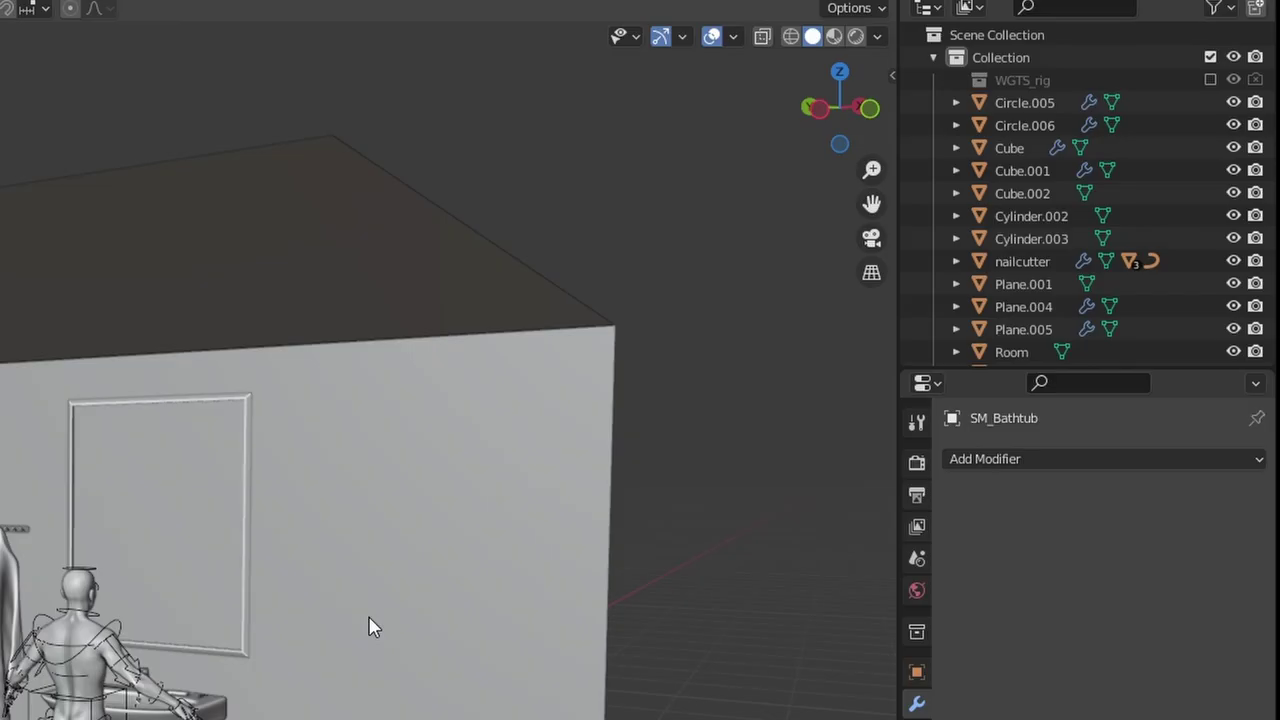
pyautogui.press('n')
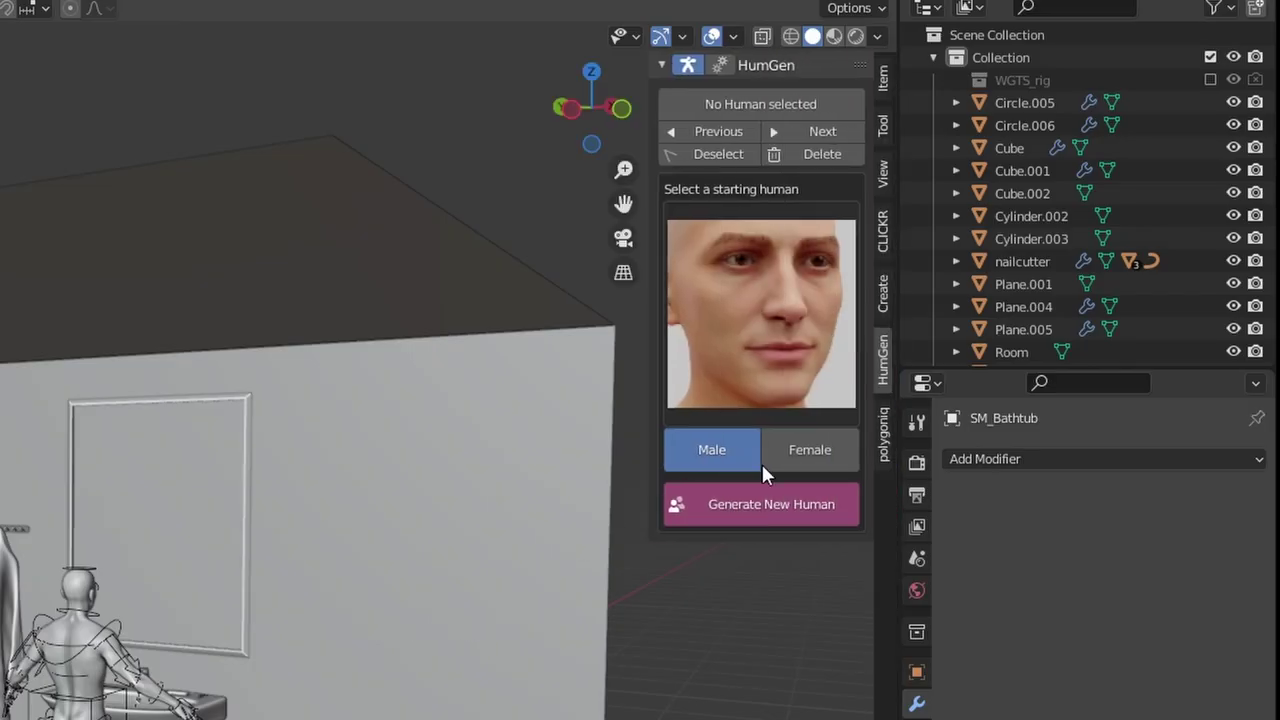
pyautogui.click(884, 294)
pyautogui.click(706, 119)
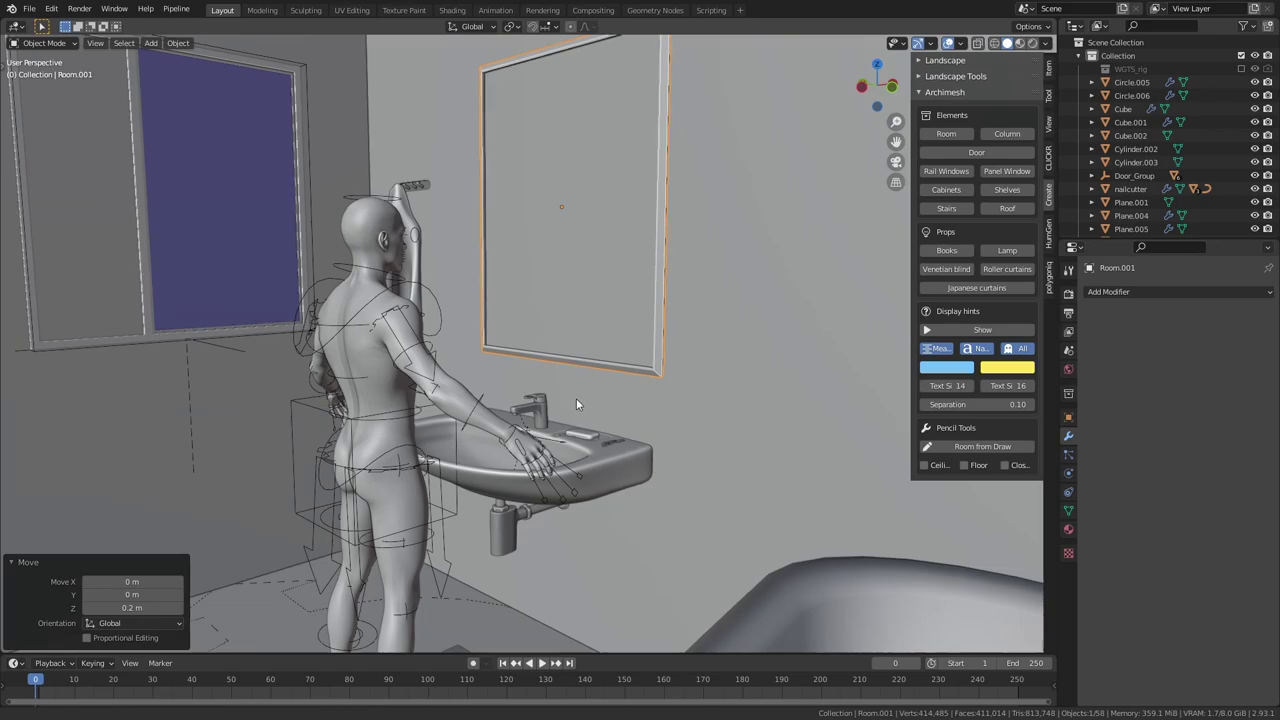
# Pose the man's hand controls and rotate his forearm toward the sink.
pyautogui.moveTo(576, 398); pyautogui.dragTo(677, 510, button='middle')
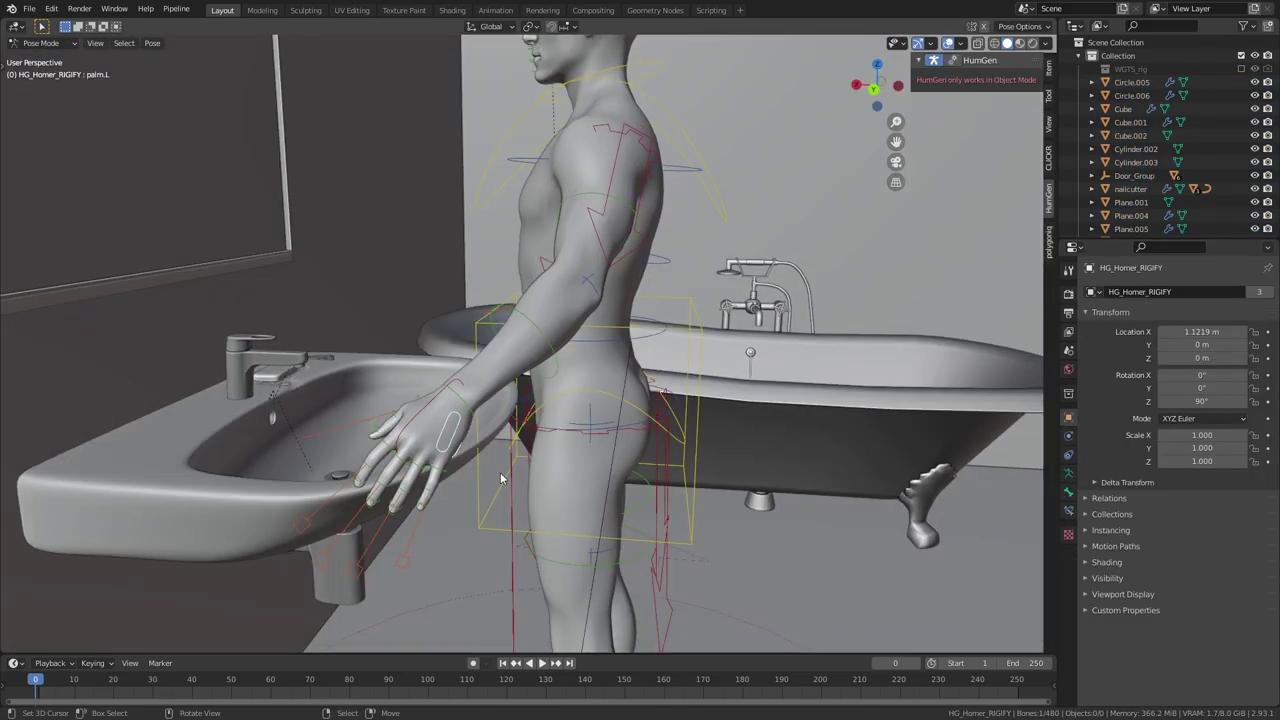
pyautogui.moveTo(426, 506); pyautogui.dragTo(524, 425, button='middle')
pyautogui.press('g')
pyautogui.press('Escape')
pyautogui.click(524, 425)
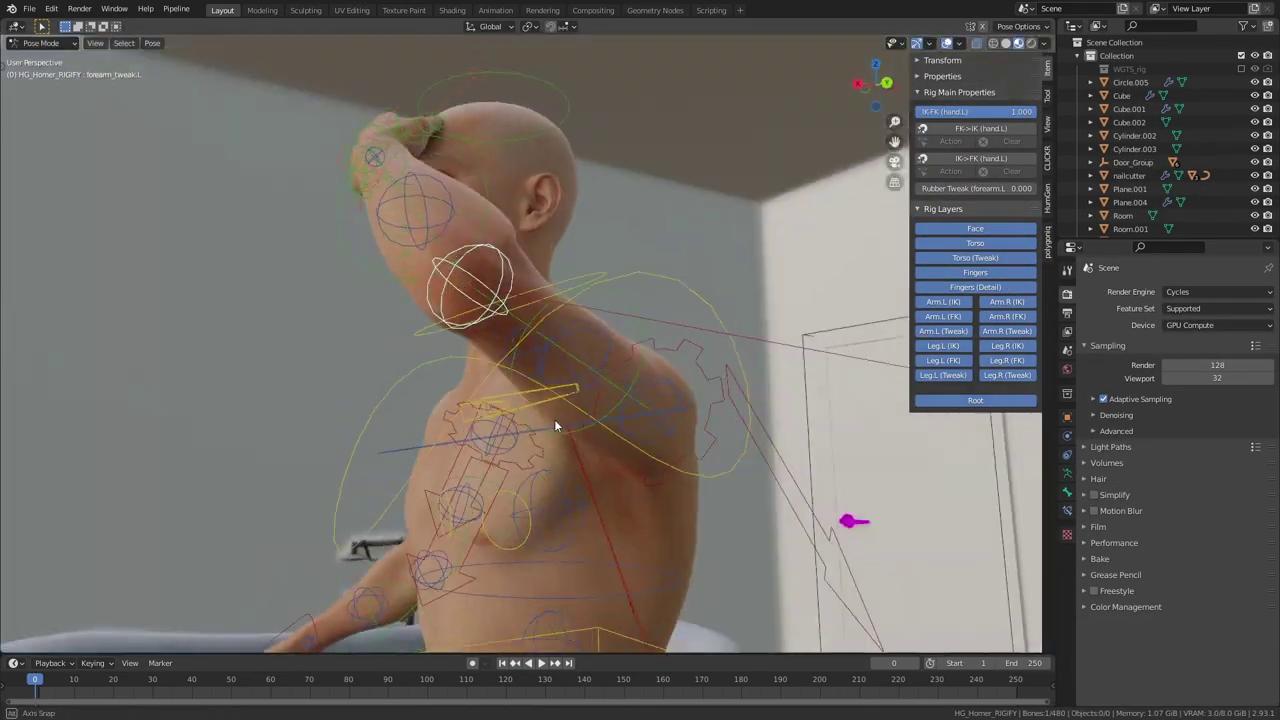
pyautogui.press('r')
pyautogui.press('r')
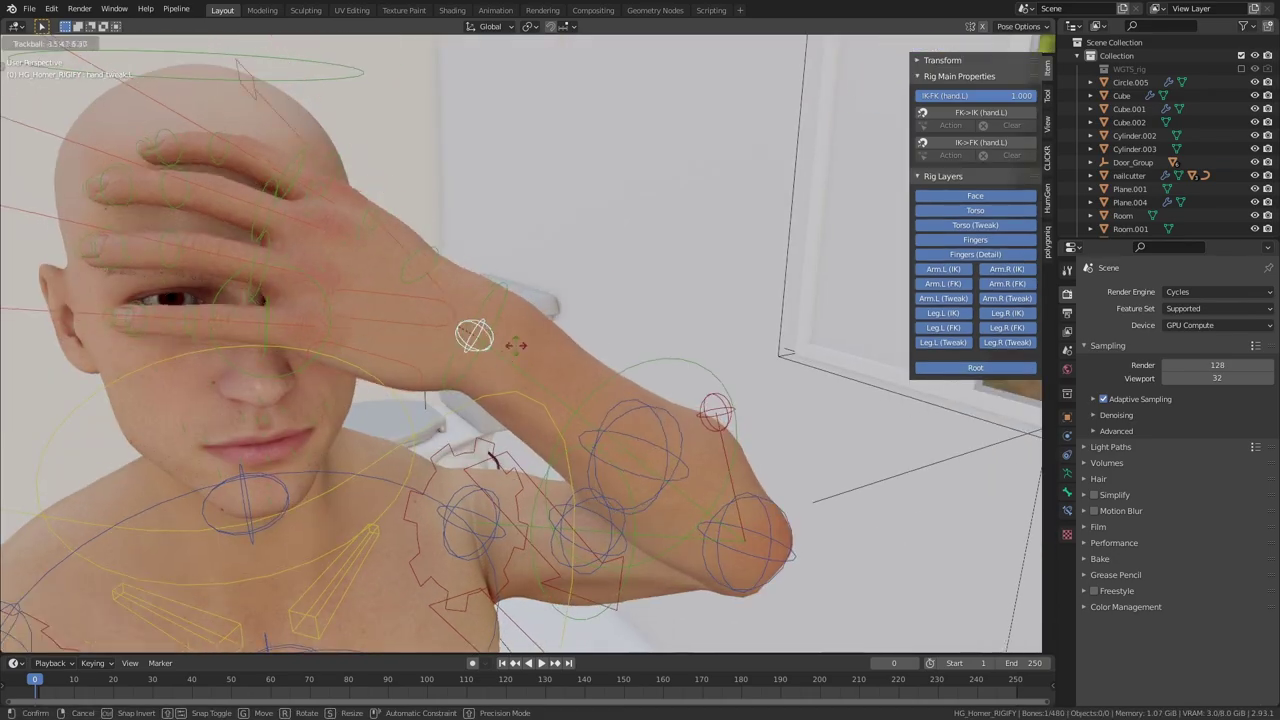
pyautogui.click(514, 343)
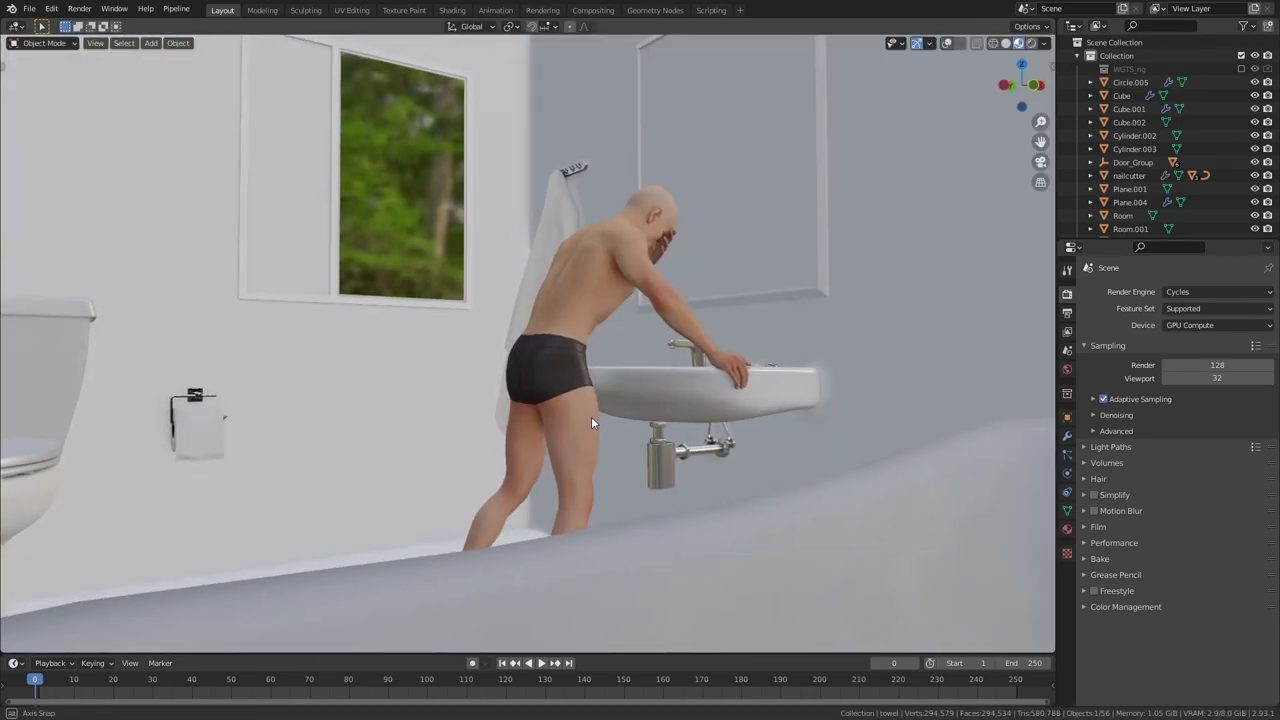
# Add a camera to the scene from a viewpoint behind the bathtub.
pyautogui.moveTo(591, 424); pyautogui.dragTo(660, 560, button='middle')
pyautogui.hotkey('shift', 'a')
pyautogui.click(680, 616)
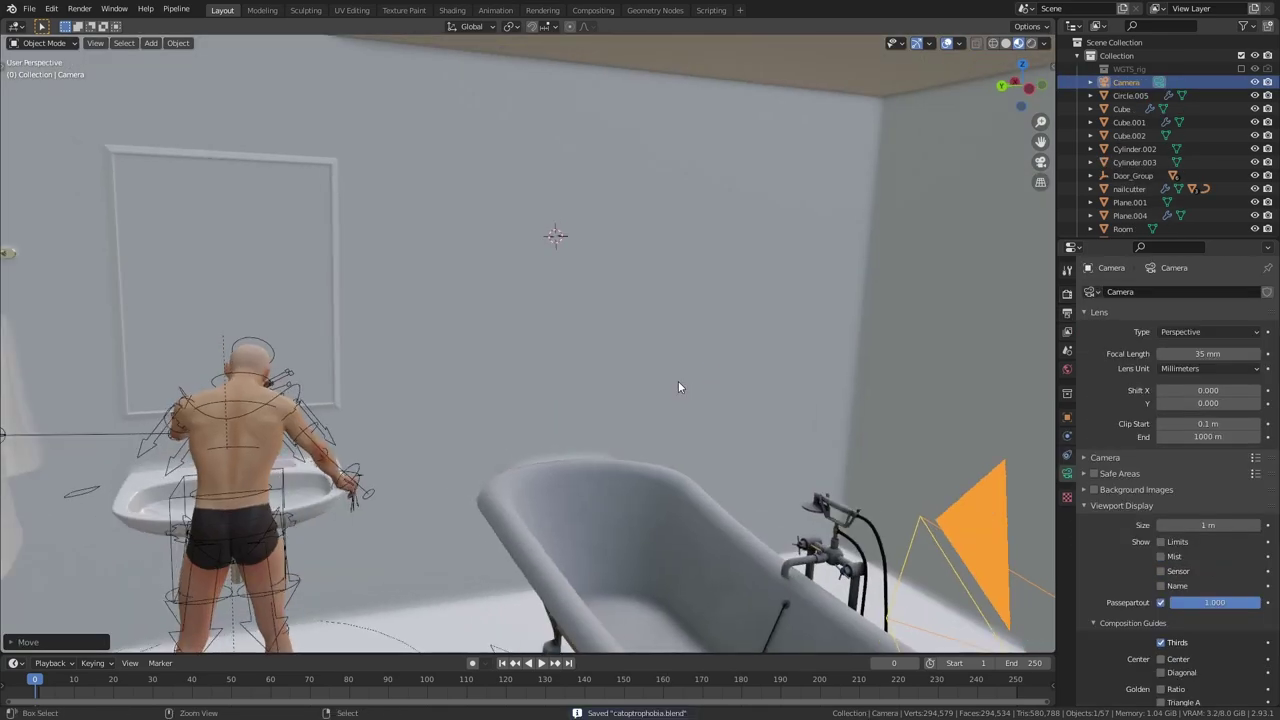
# Paste the towel rail, lower the duplicated shelf, and rotate a shelf bottle −118° around Z.
pyautogui.hotkey('ctrl', 'v')
pyautogui.moveTo(684, 393); pyautogui.dragTo(476, 463, button='middle')
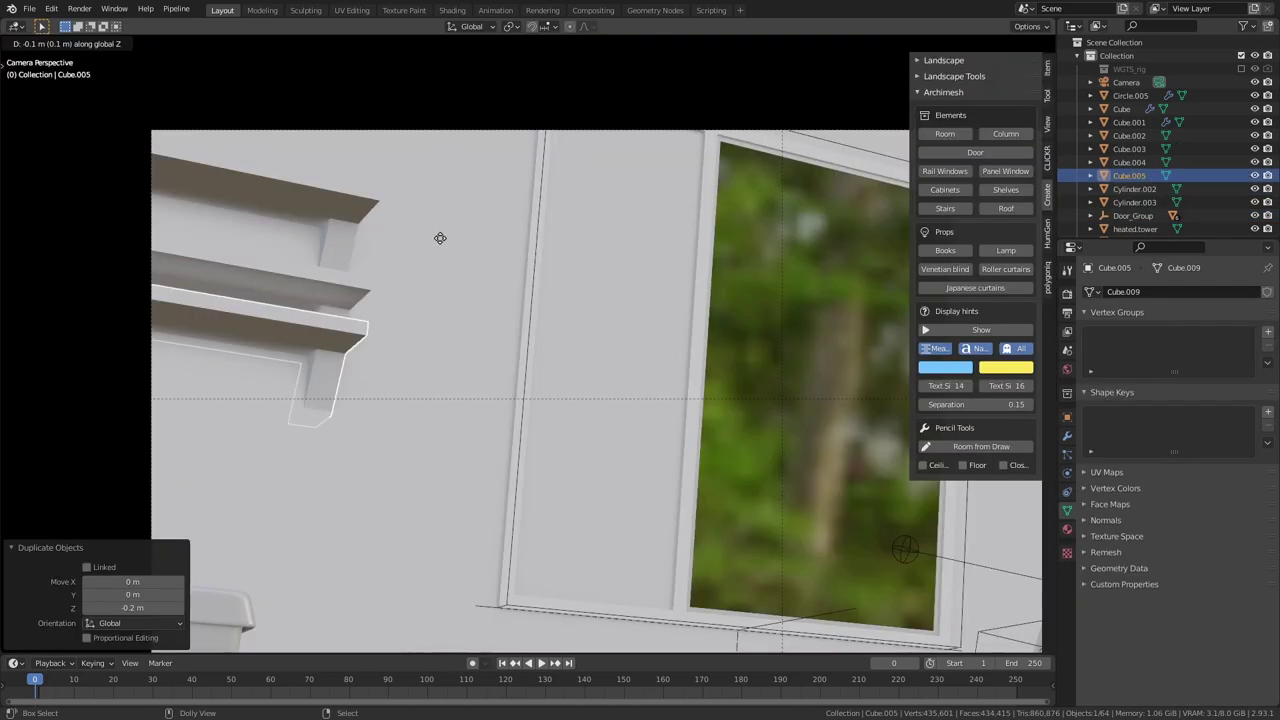
pyautogui.moveTo(440, 238); pyautogui.dragTo(429, 400)
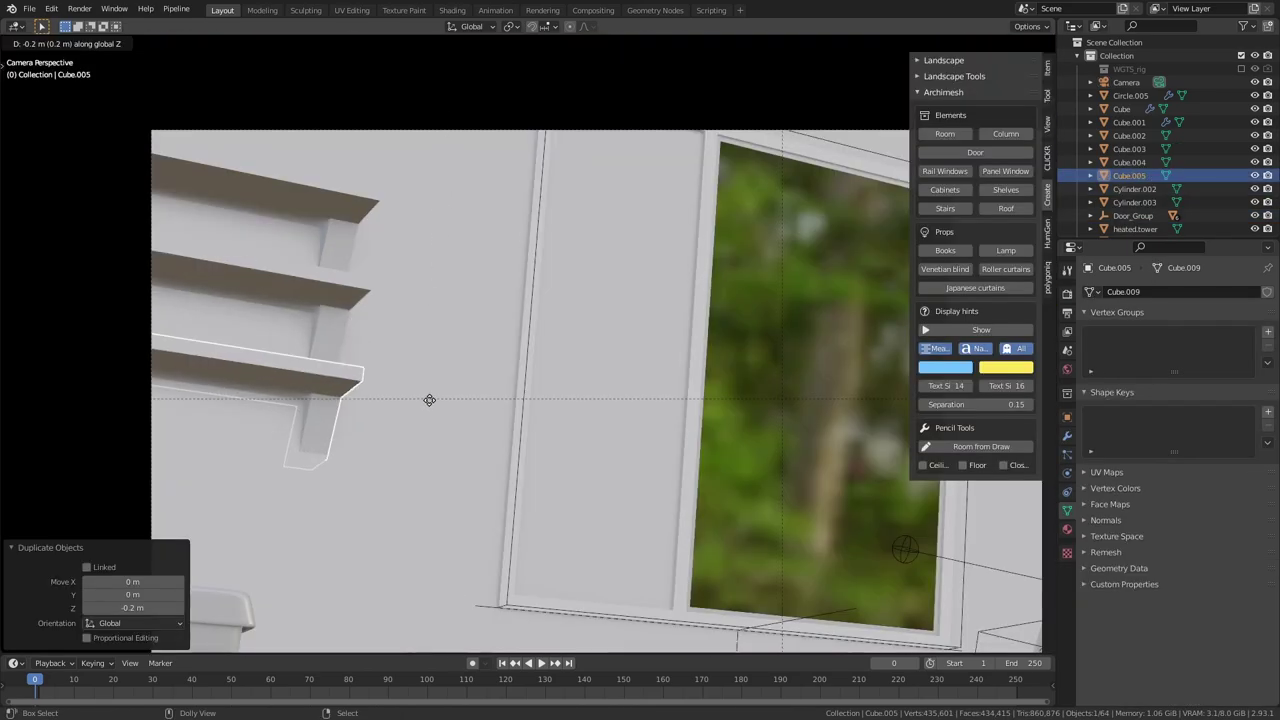
pyautogui.click(429, 400)
pyautogui.moveTo(429, 400); pyautogui.dragTo(471, 306, button='middle')
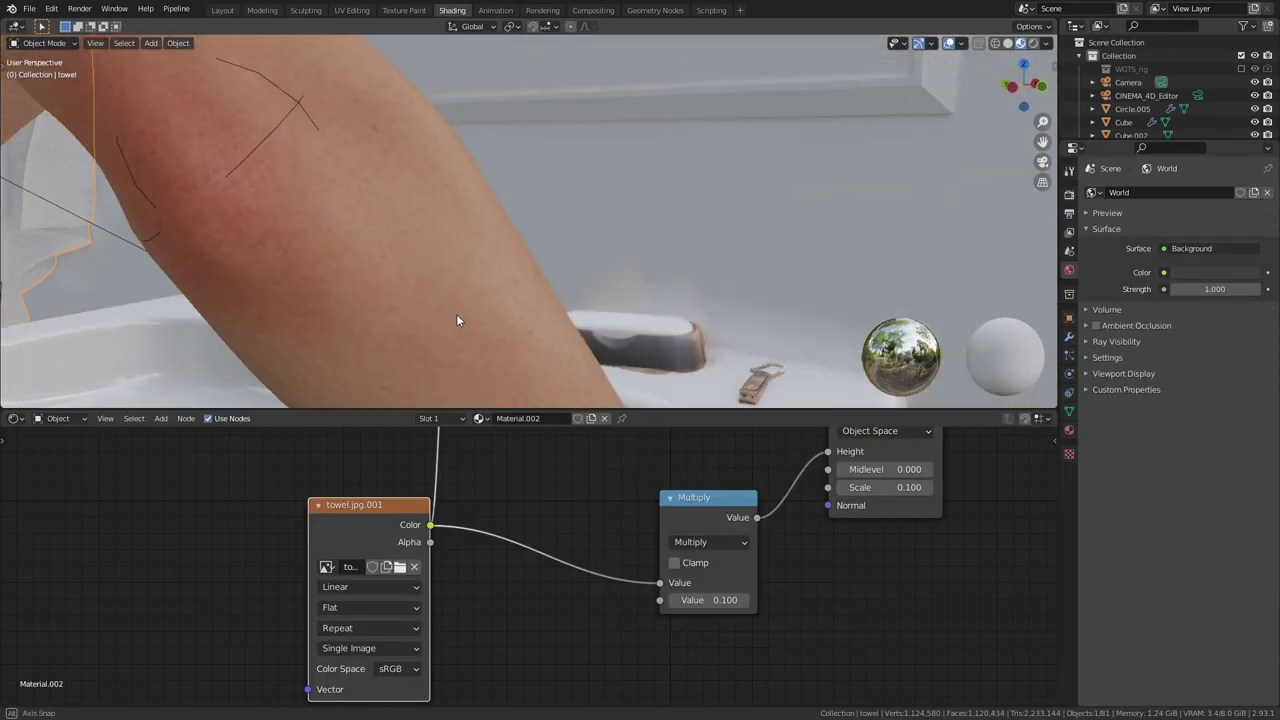
pyautogui.moveTo(456, 314)
pyautogui.mouseDown(button='middle')
pyautogui.moveTo(432, 260)
pyautogui.moveTo(520, 300)
pyautogui.mouseUp(button='middle')
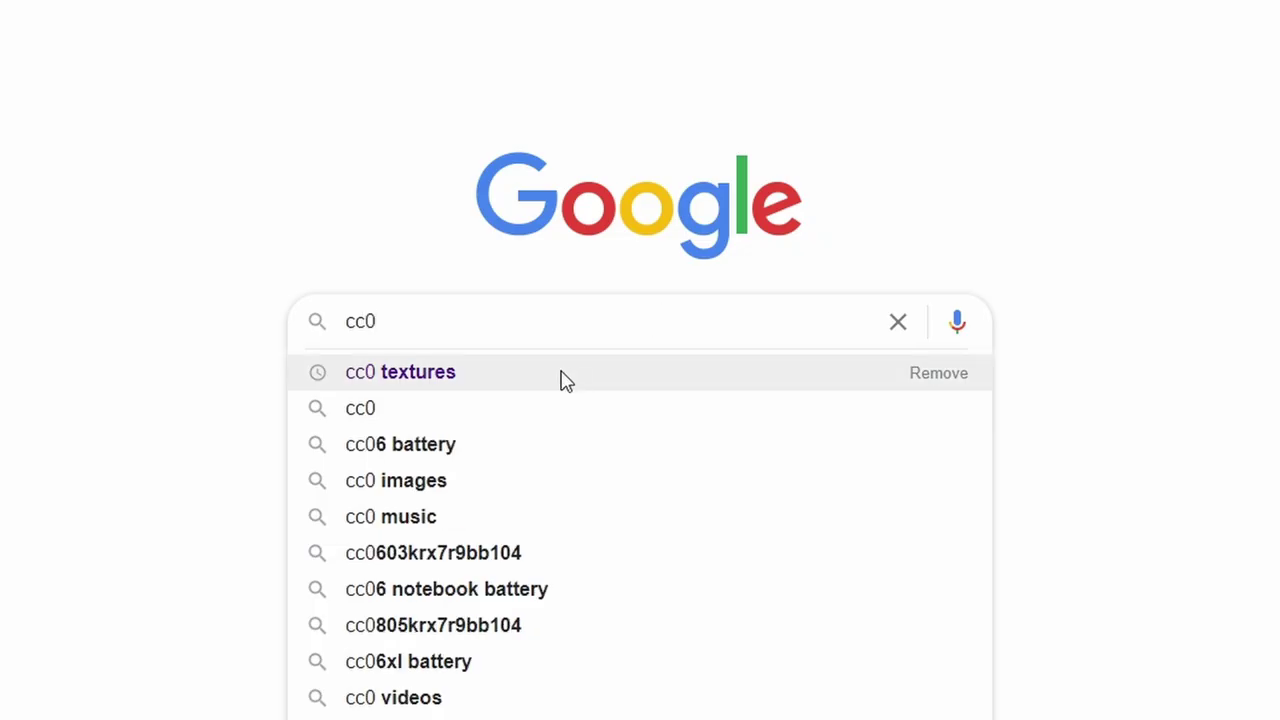
# Choose the 'cc0 textures' suggestion in Google Search.
pyautogui.click(563, 378)
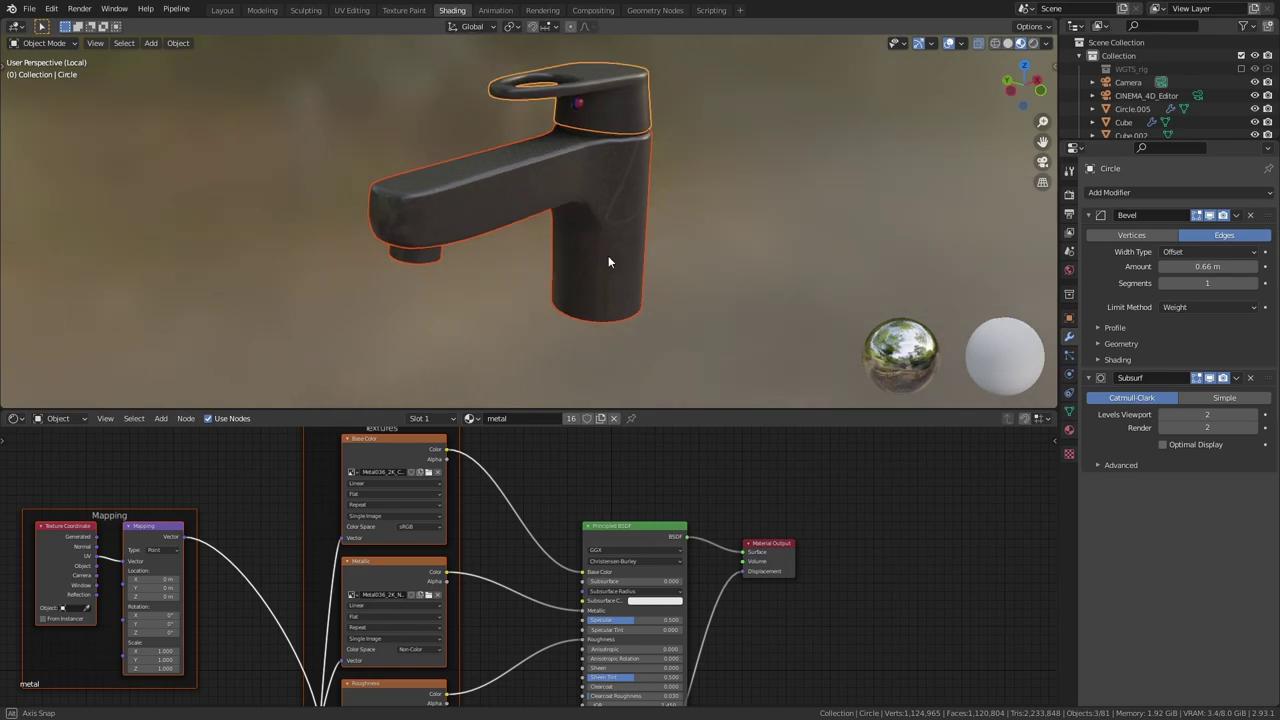
# Inspect the faucet from another angle and begin repositioning the scene camera.
pyautogui.moveTo(608, 255); pyautogui.dragTo(522, 261, button='middle')
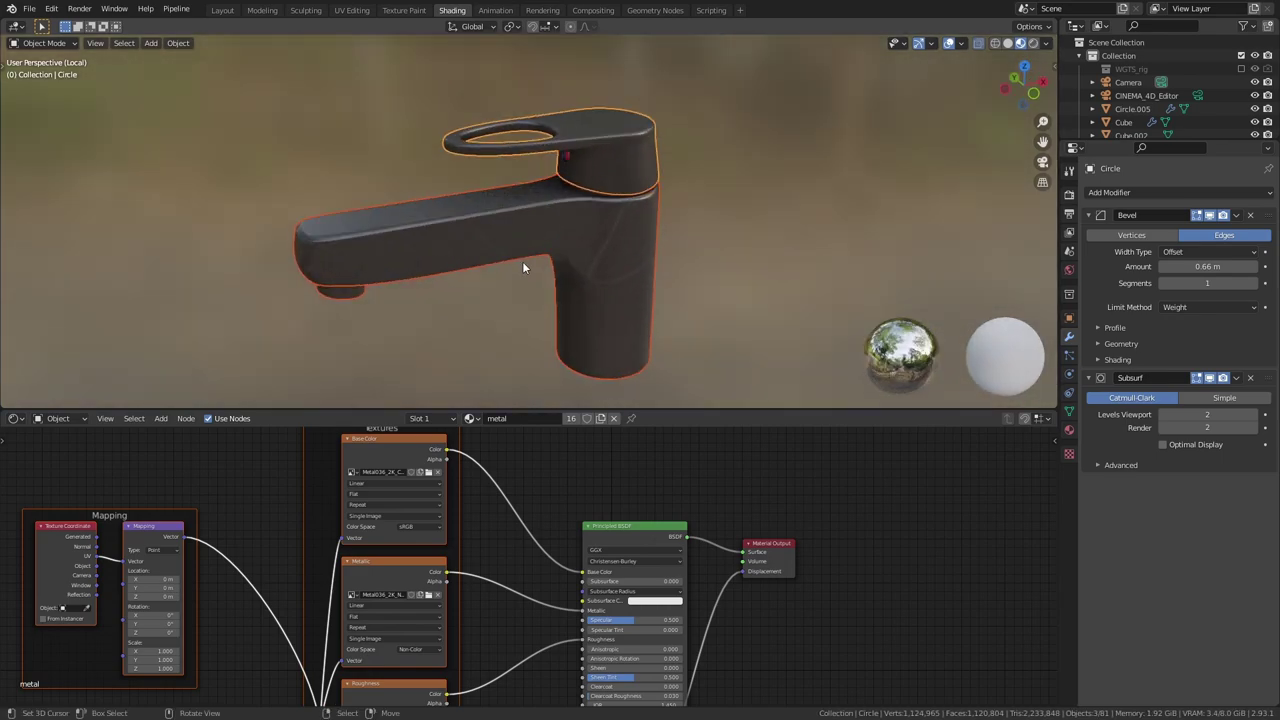
pyautogui.scroll(5, 522, 261)
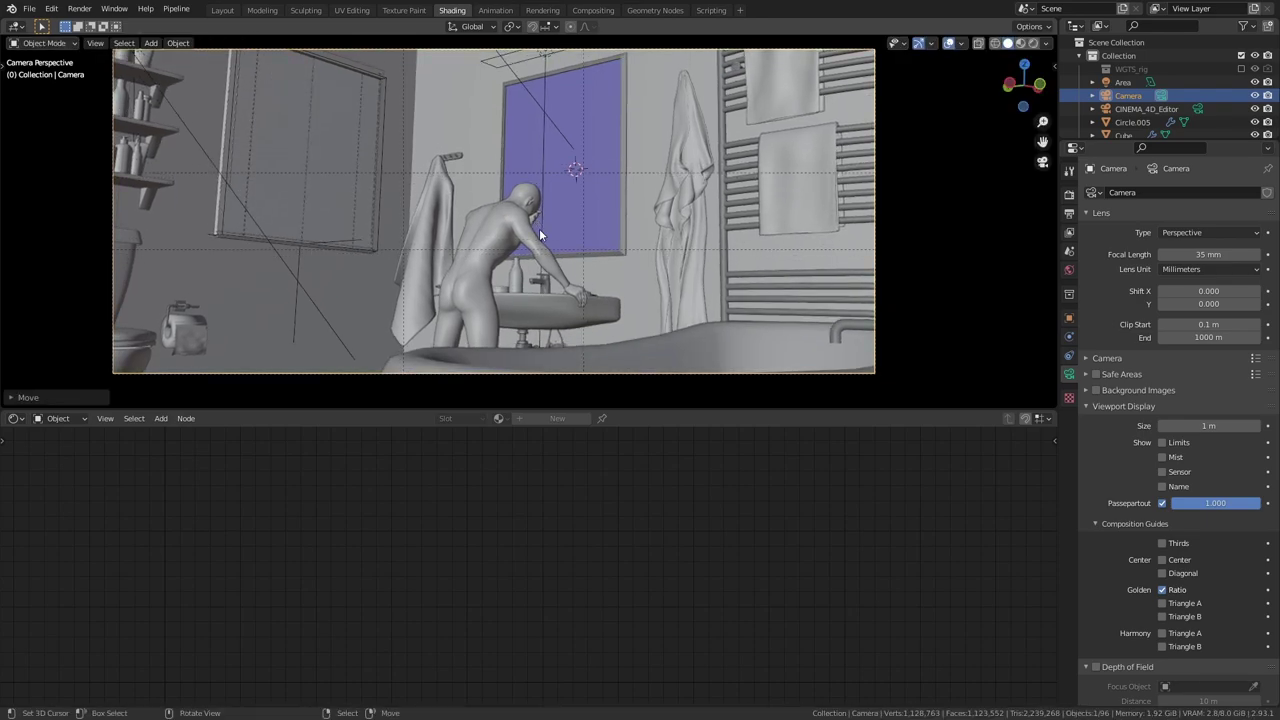
pyautogui.press('g')
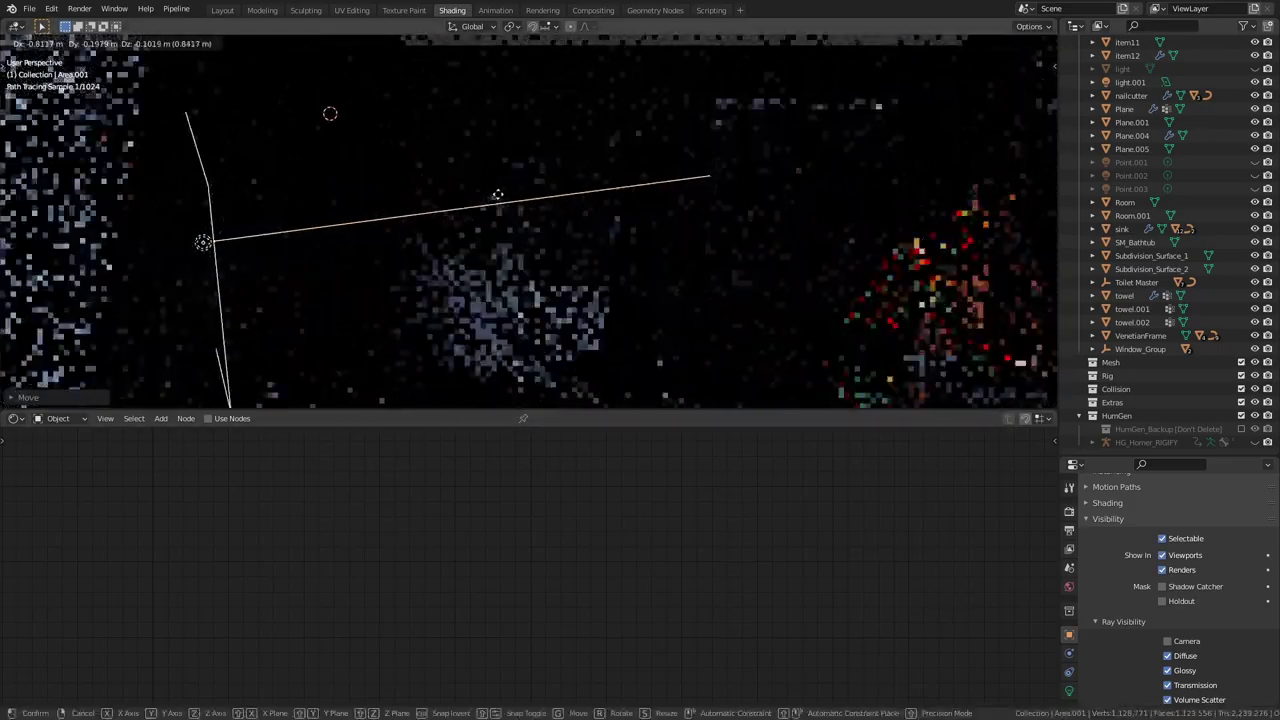
# Place and trackball-rotate the Area.001 light, checking the lighting through the camera view.
pyautogui.click(661, 252)
pyautogui.press('KP_0')
pyautogui.moveTo(664, 270); pyautogui.dragTo(714, 288, button='middle')
pyautogui.press('r')
pyautogui.press('r')
pyautogui.click(511, 327)
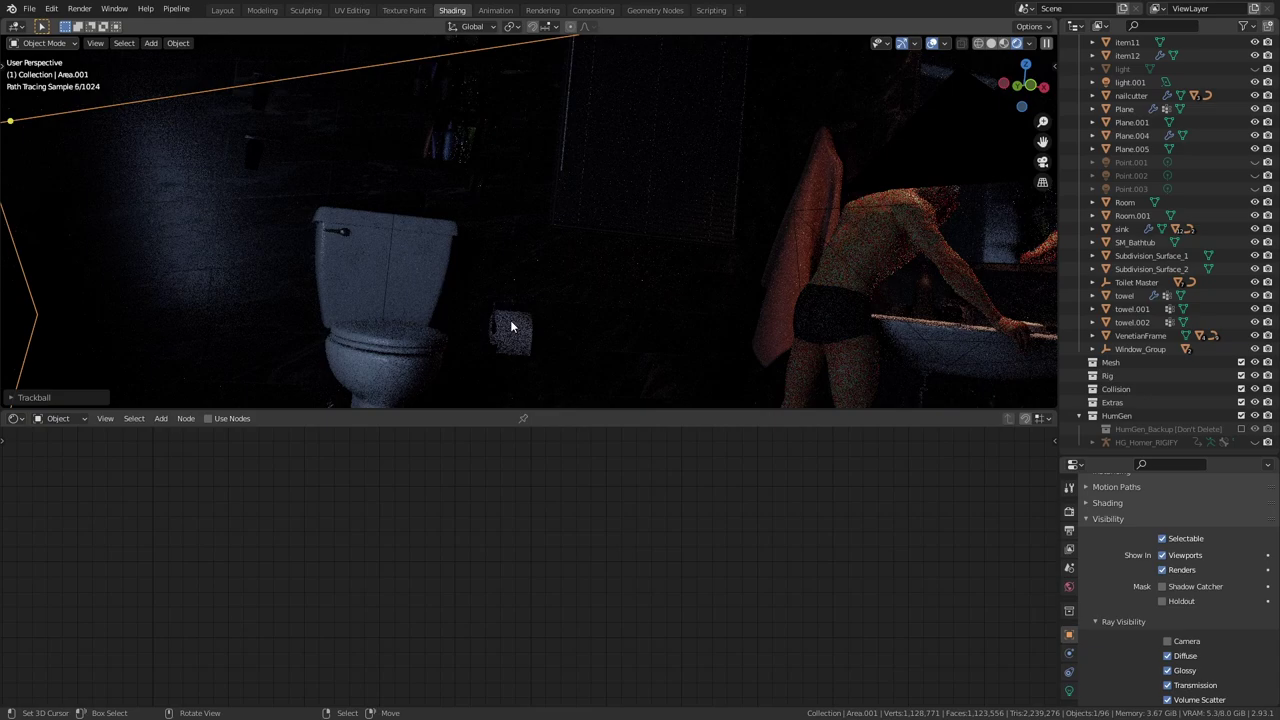
pyautogui.press('KP_0')
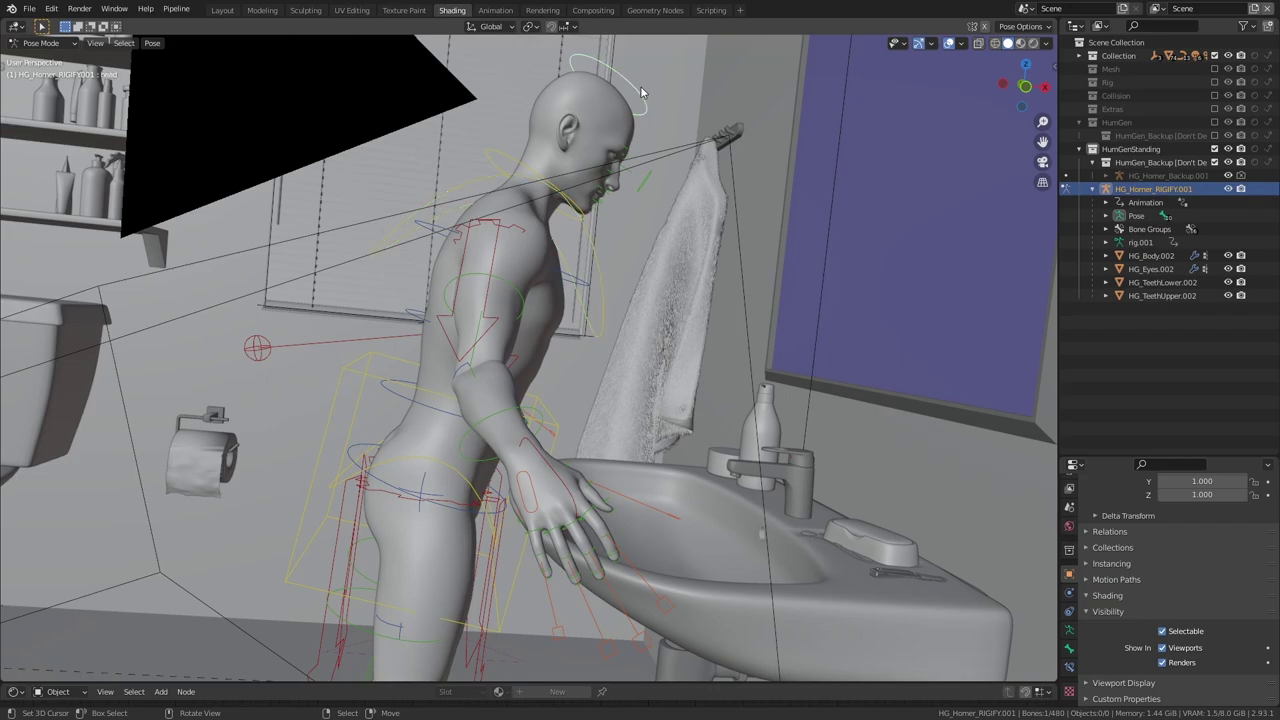
# Preview the camera view rendered and turn off camera ray visibility for HG_Body.002.
pyautogui.press('KP_0')
pyautogui.hotkey('shift', 'z')
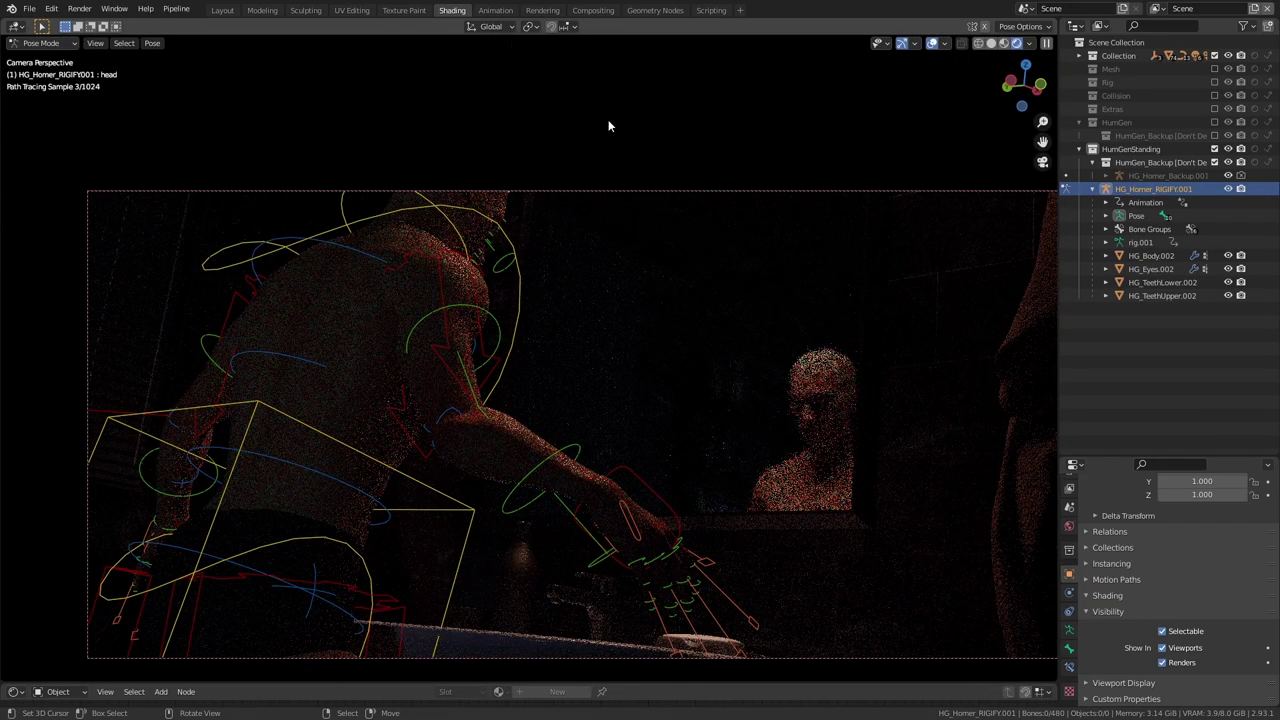
pyautogui.moveTo(491, 682); pyautogui.dragTo(560, 462)
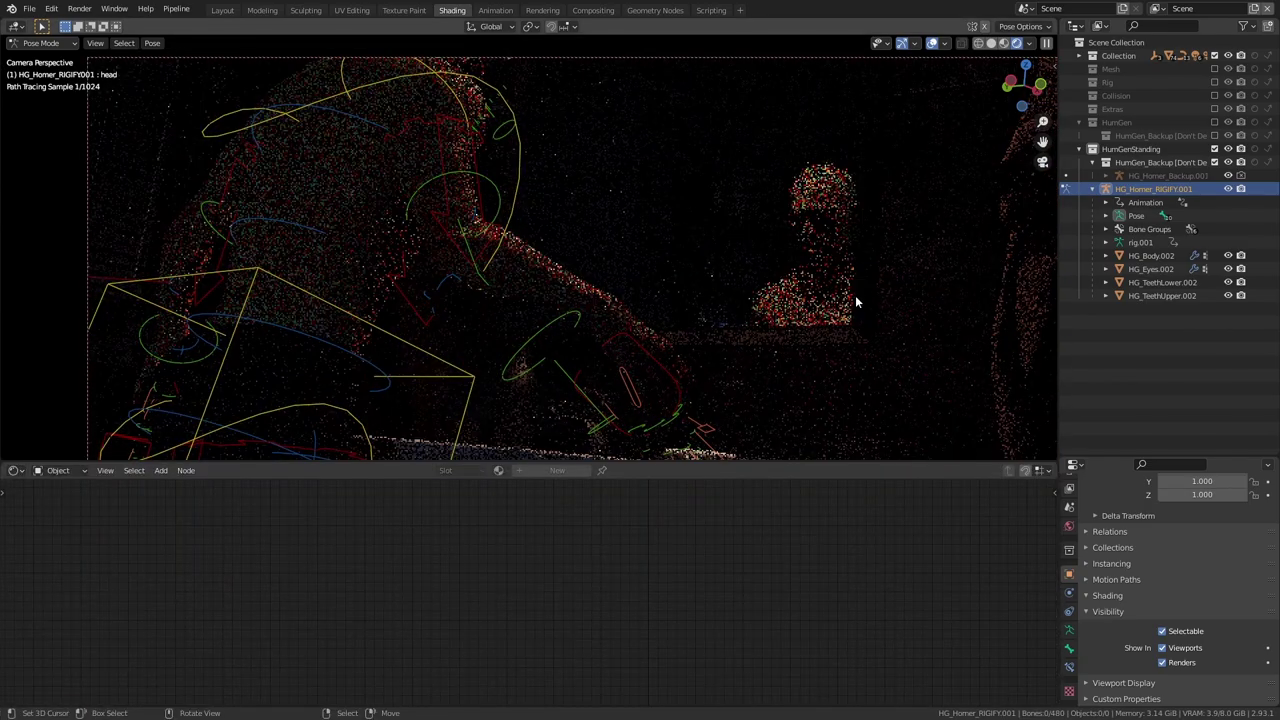
pyautogui.click(1150, 255)
pyautogui.scroll(-2, 1124, 648)
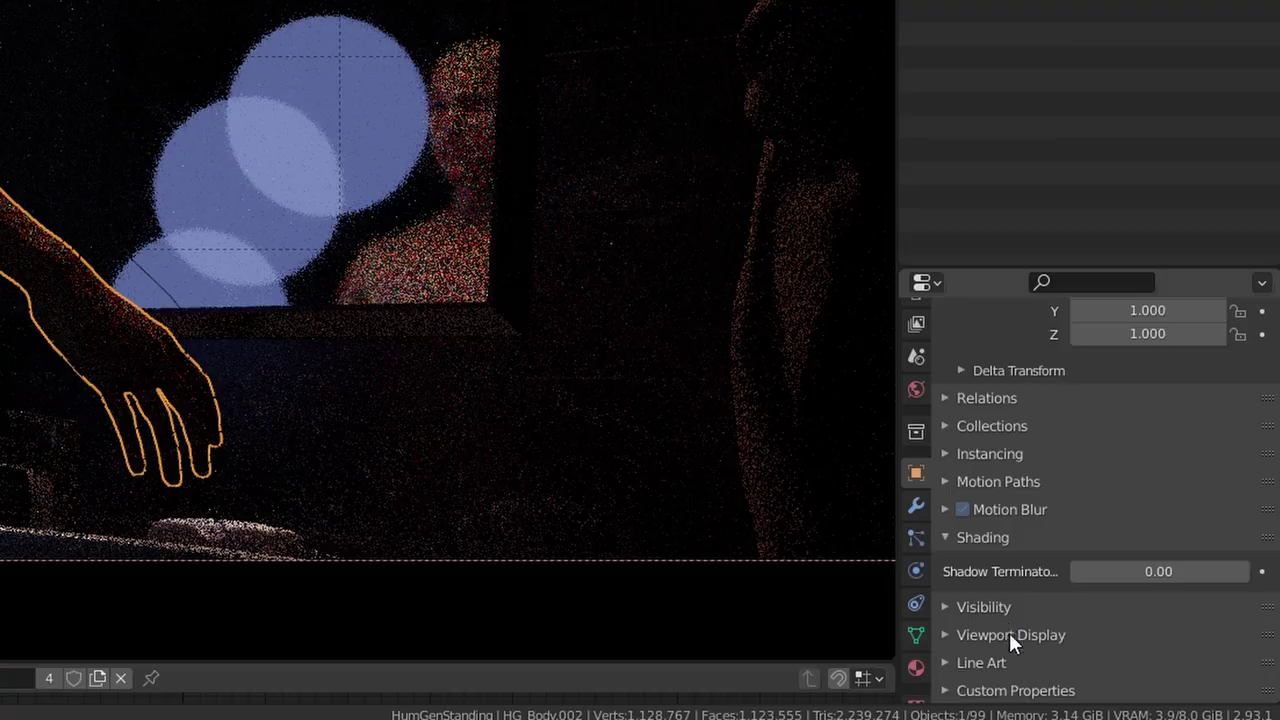
pyautogui.click(1117, 652)
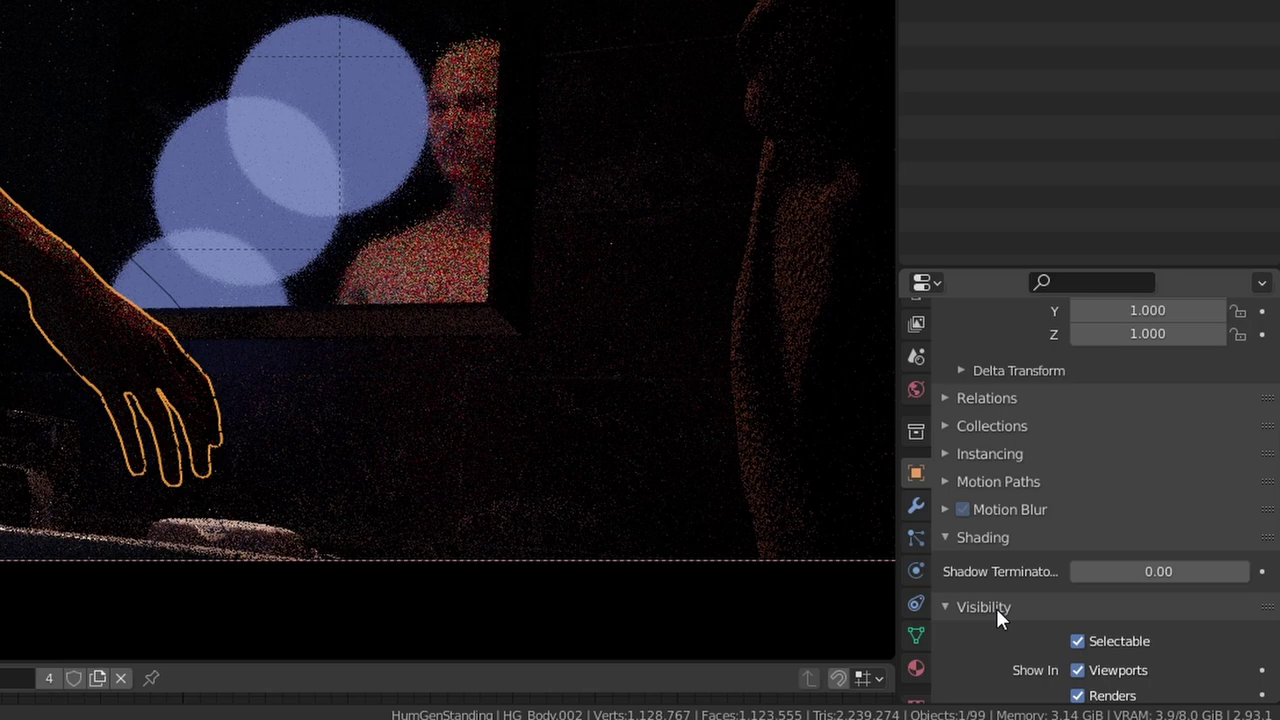
pyautogui.scroll(-8, 996, 608)
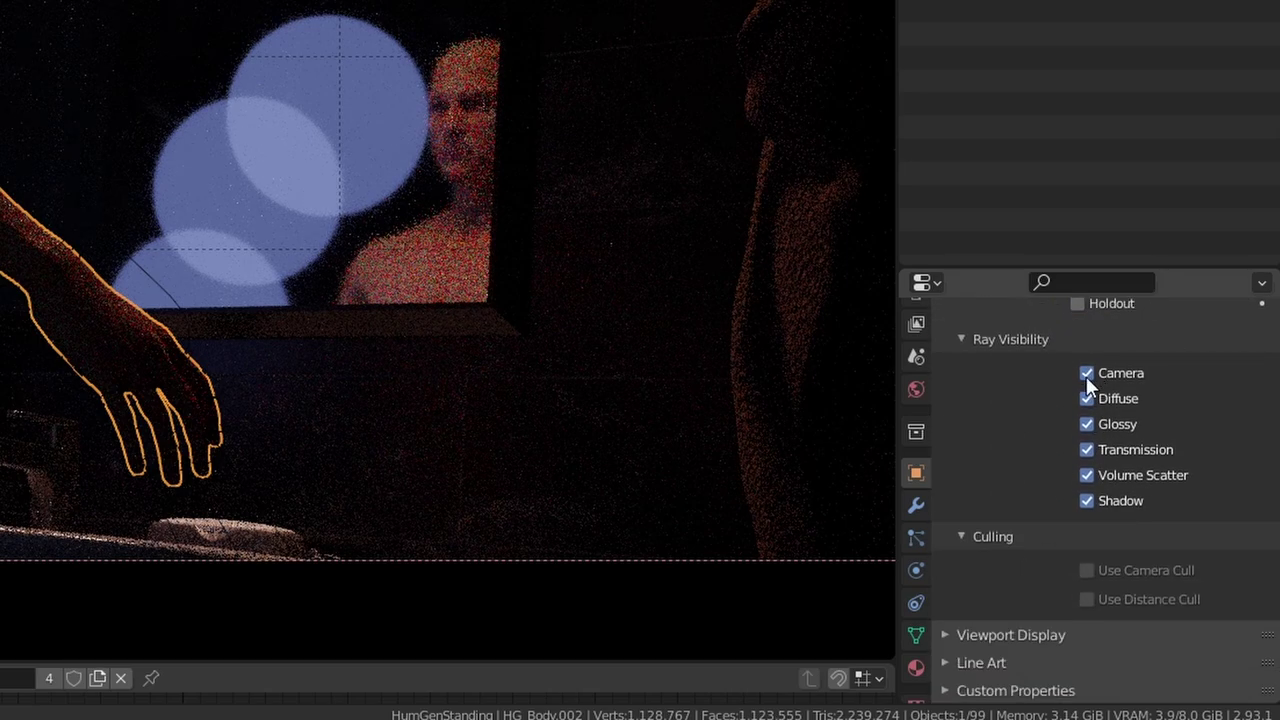
pyautogui.click(1086, 374)
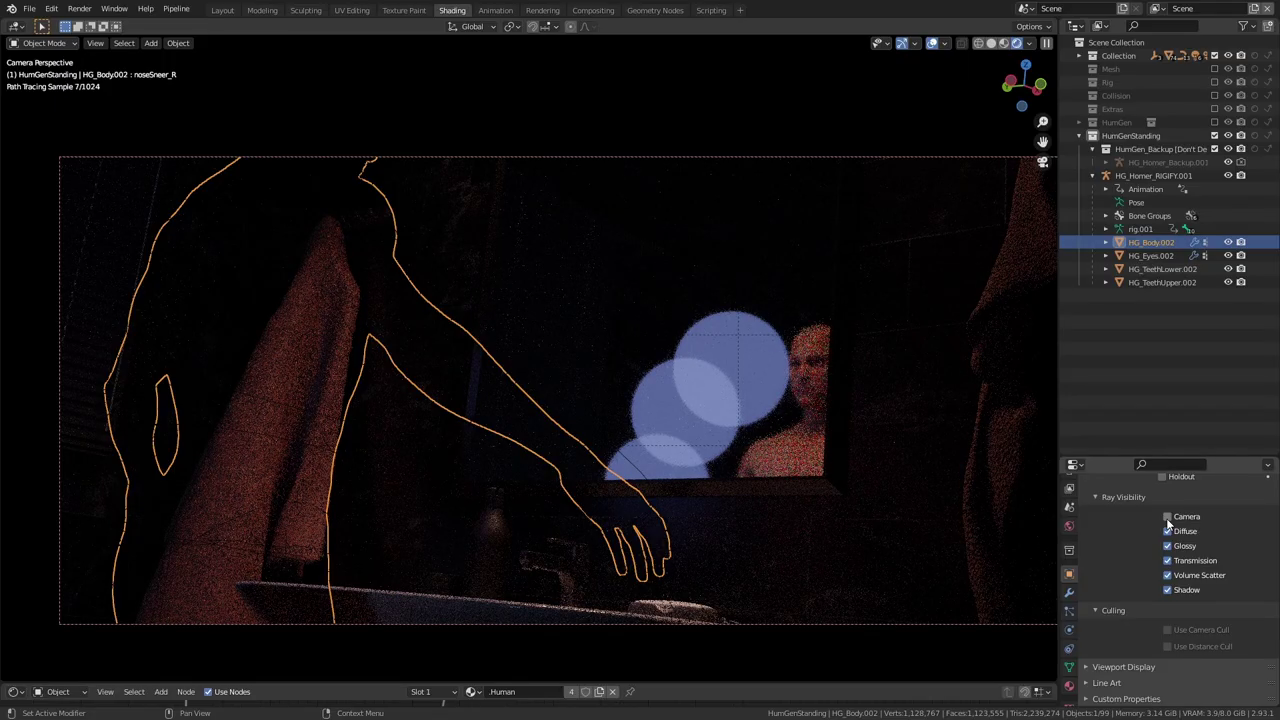
# Select the eyes, lower teeth and upper teeth meshes, then clear the selection.
pyautogui.click(1145, 256)
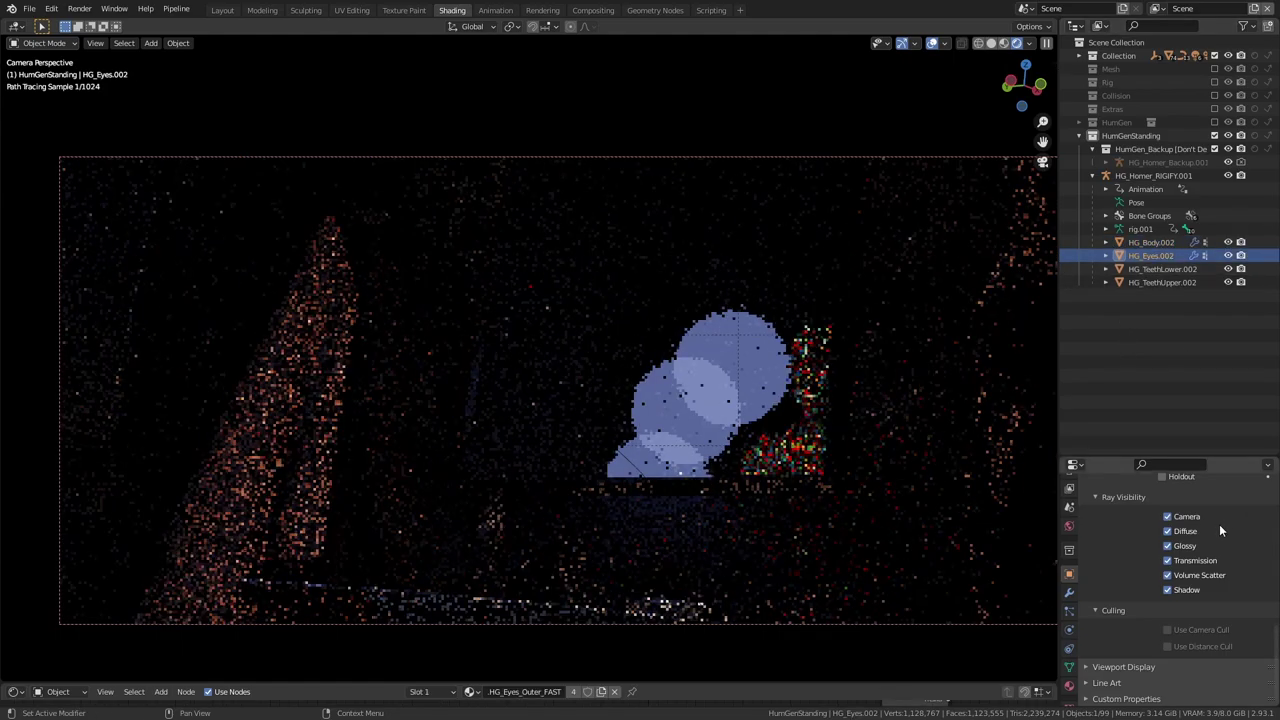
pyautogui.click(1156, 269)
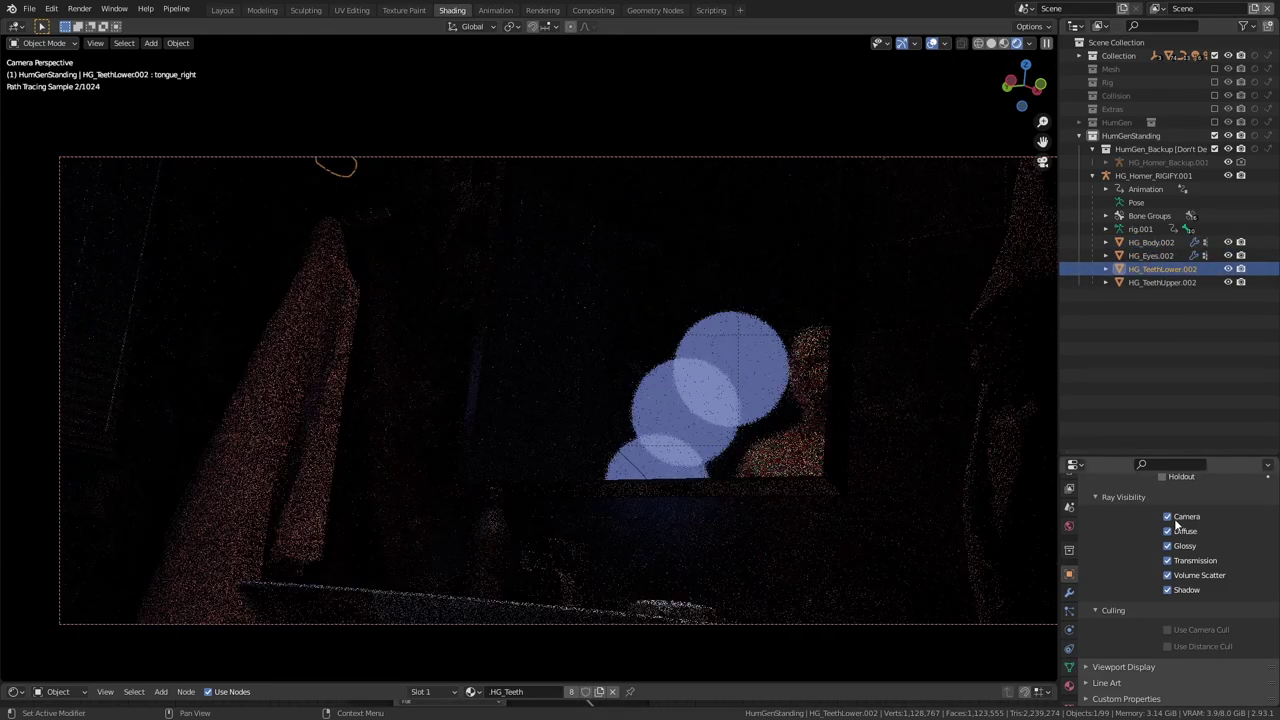
pyautogui.click(1162, 283)
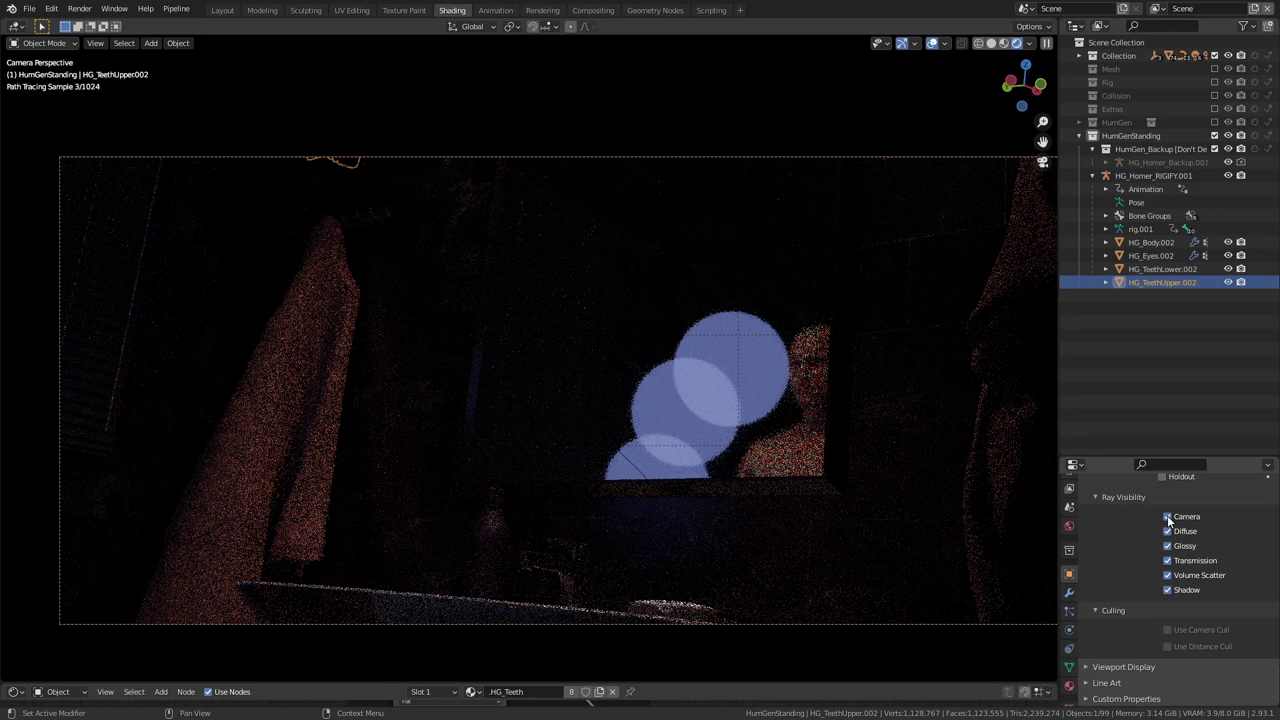
pyautogui.press('a')
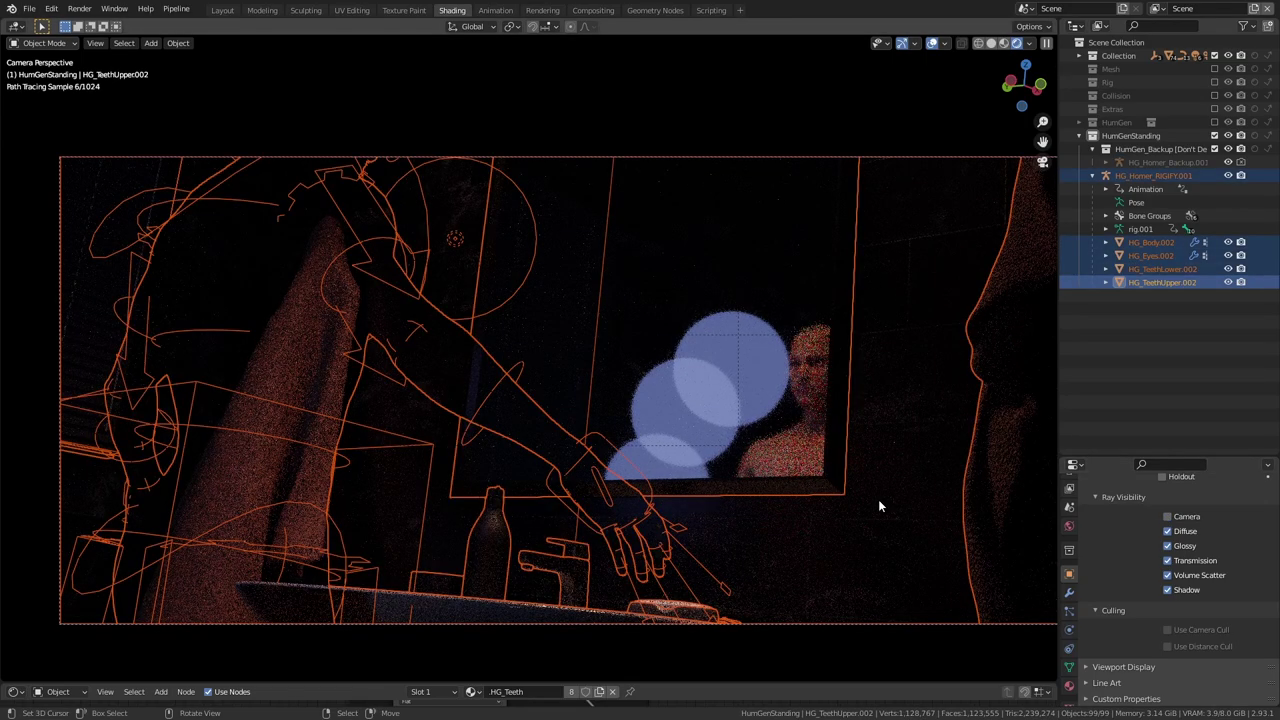
pyautogui.hotkey('alt', 'a')
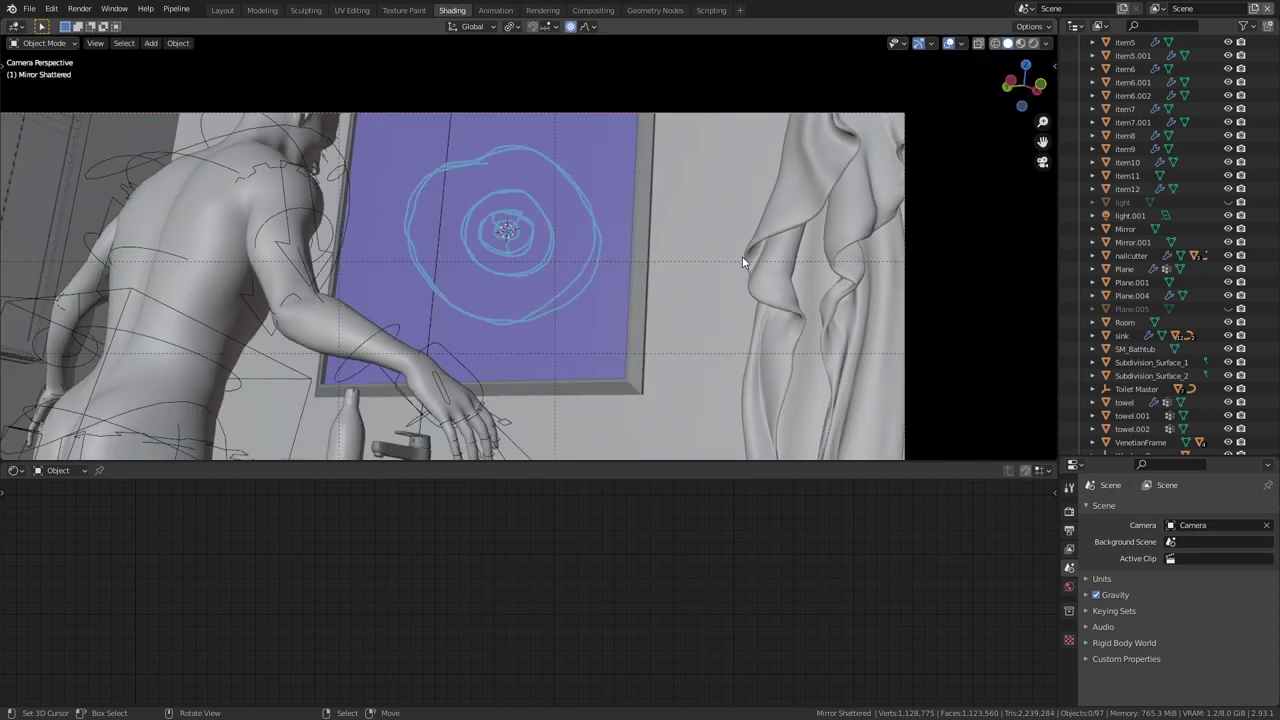
# Cell-fracture the mirror from the Annotation Pencil rings into the 'Mirror Shattered' collection.
pyautogui.click(372, 92)
pyautogui.moveTo(423, 360)
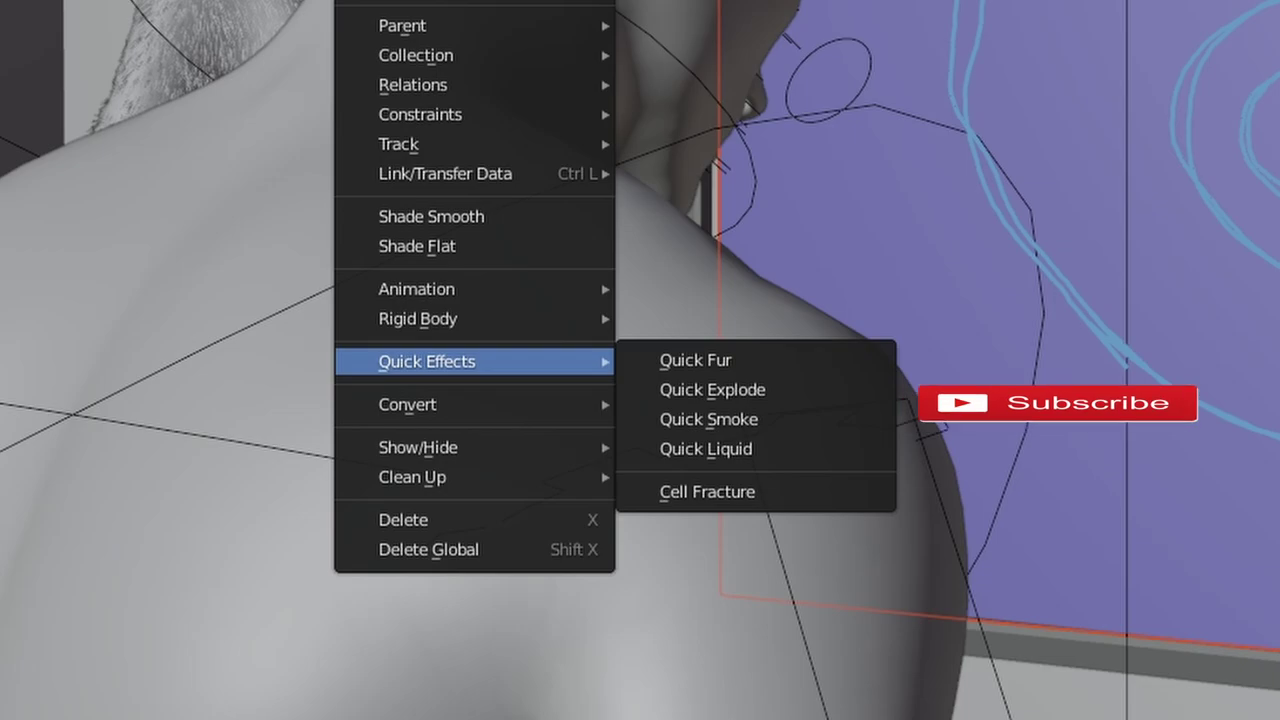
pyautogui.click(690, 496)
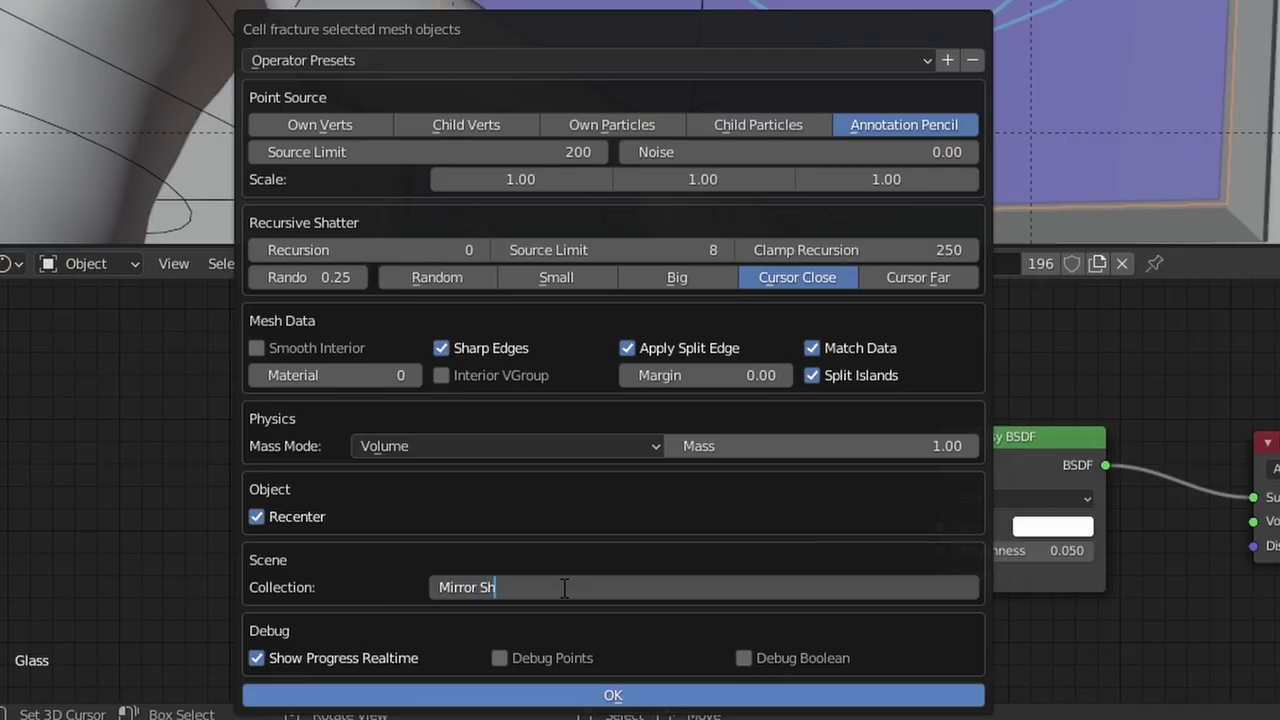
pyautogui.write('red')
pyautogui.press('Return')
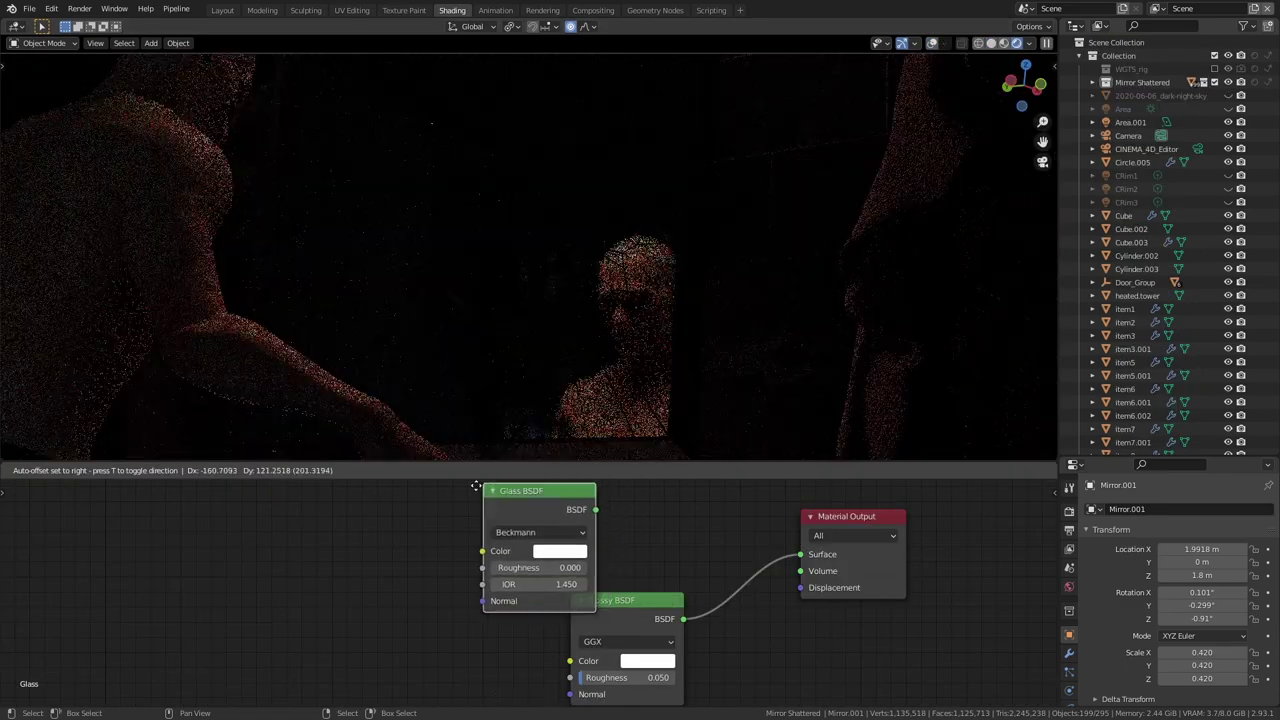
# Move the Glass BSDF node aside and connect the Mix Shader to the Material Output.
pyautogui.click(440, 505)
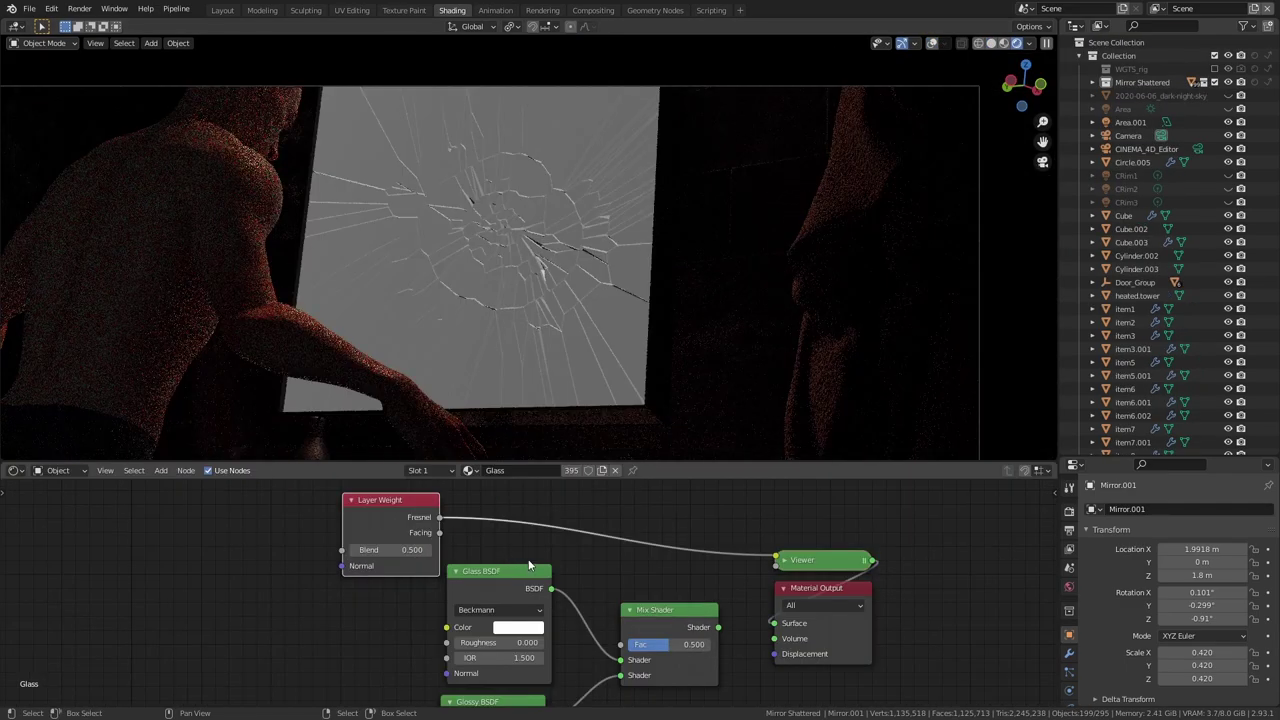
pyautogui.moveTo(530, 566); pyautogui.dragTo(525, 582, button='middle')
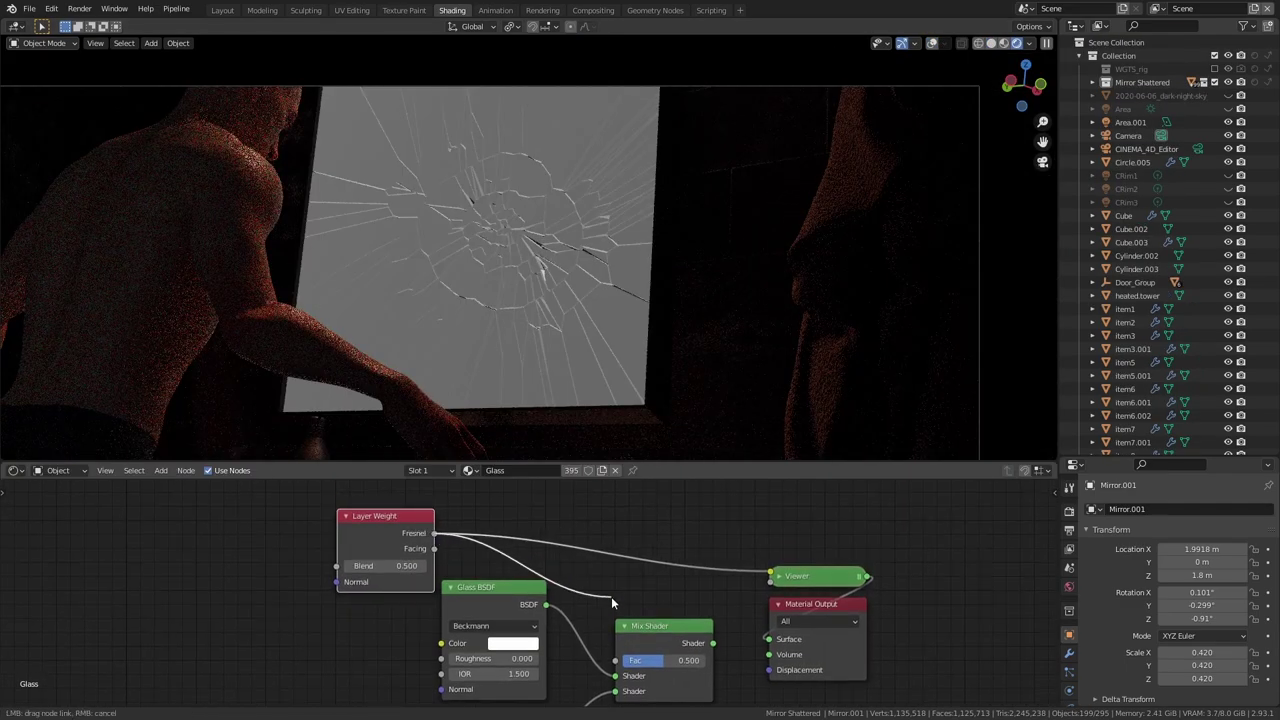
pyautogui.keyDown('ctrl'); pyautogui.keyDown('shift'); pyautogui.click(622, 662); pyautogui.keyUp('shift'); pyautogui.keyUp('ctrl')
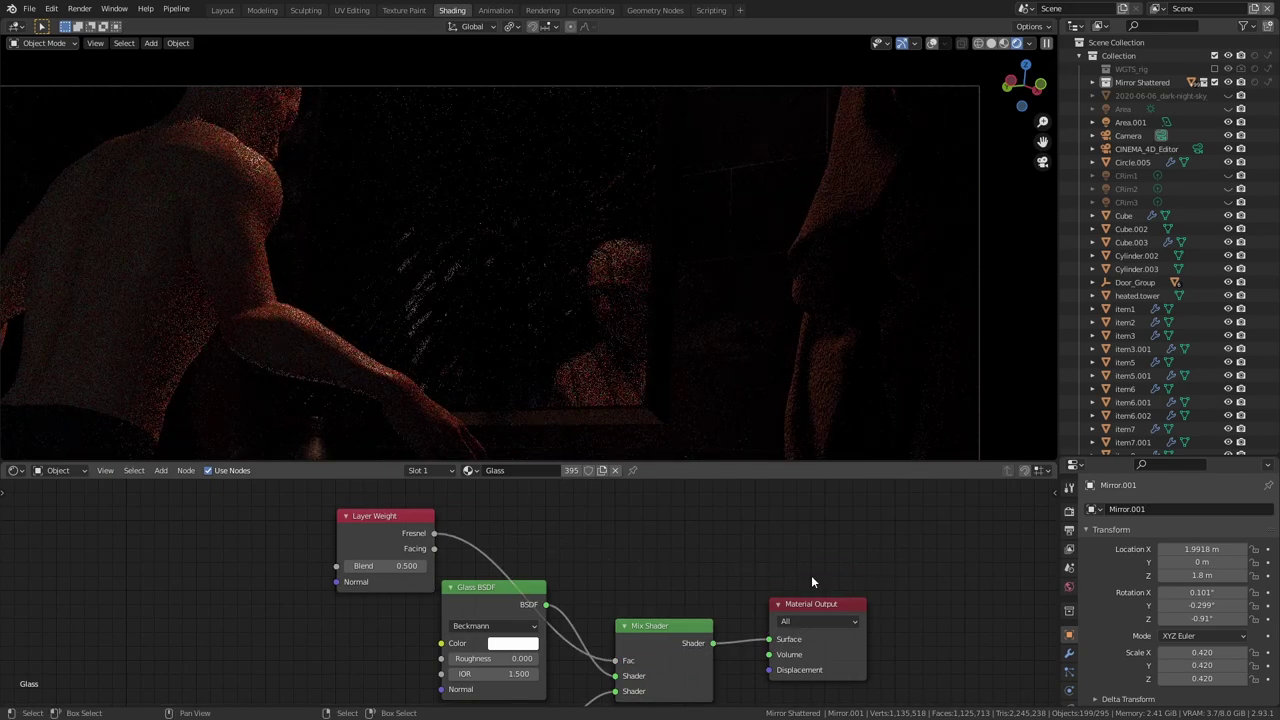
# Set the Glossy roughness to 0 and edit the Glass BSDF roughness value.
pyautogui.keyDown('shift'); pyautogui.scroll(-5, 640, 567); pyautogui.keyUp('shift')
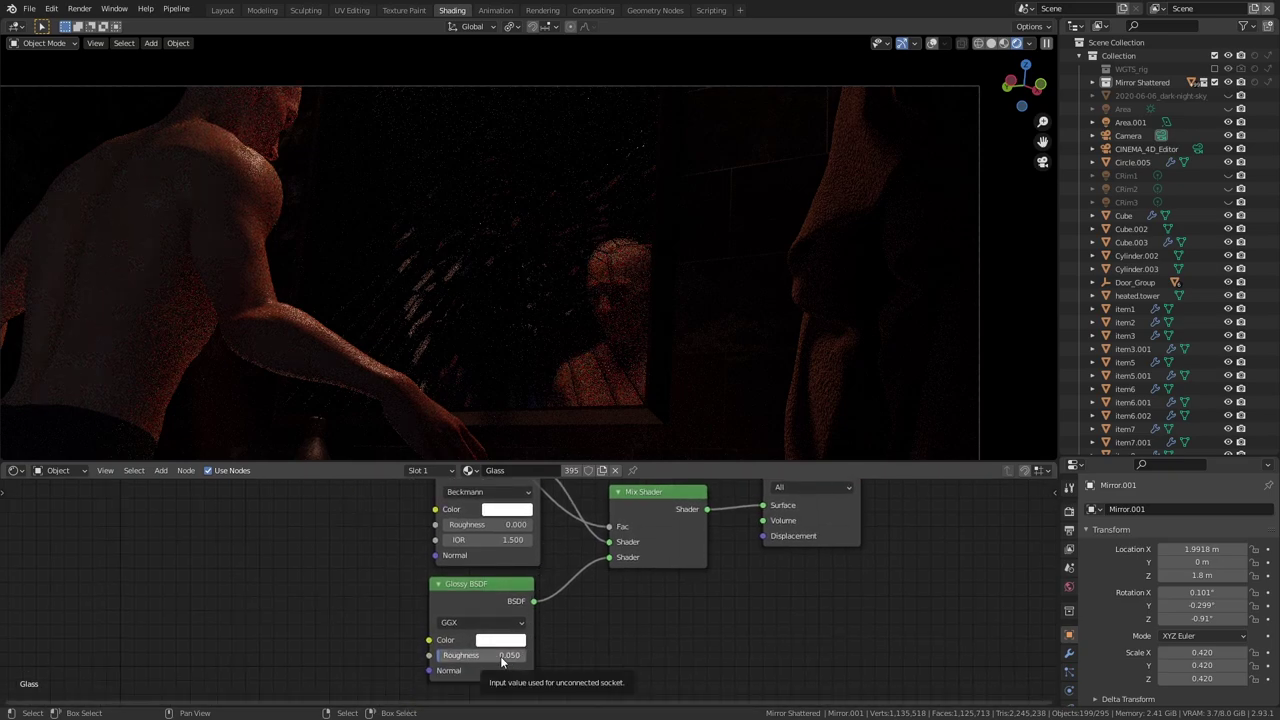
pyautogui.moveTo(500, 656); pyautogui.dragTo(465, 656)
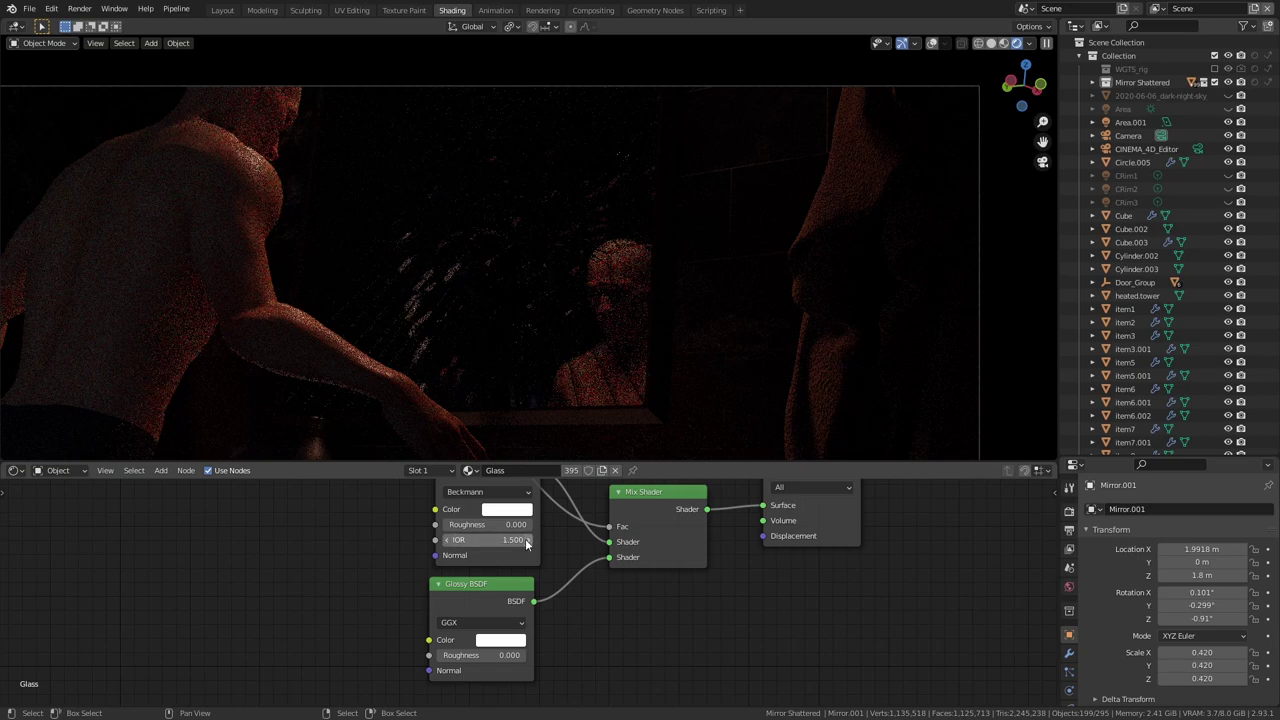
pyautogui.keyDown('shift'); pyautogui.scroll(1, 510, 556); pyautogui.keyUp('shift')
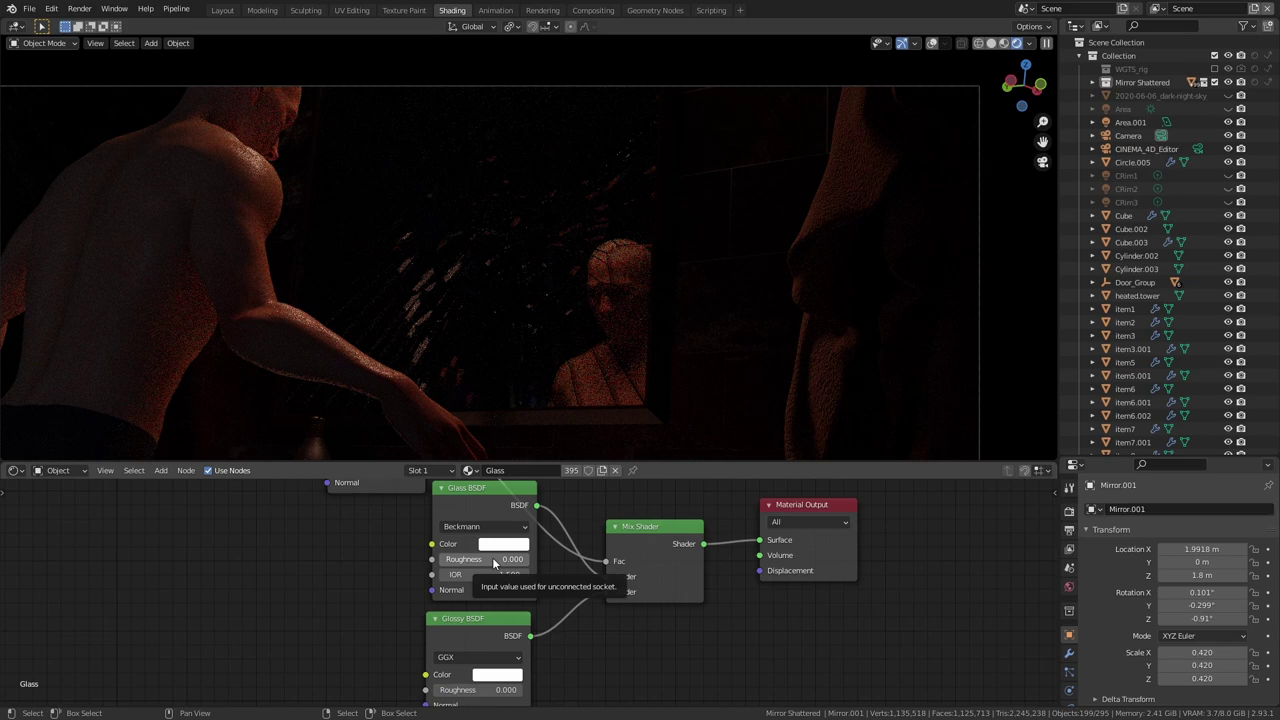
pyautogui.click(493, 561)
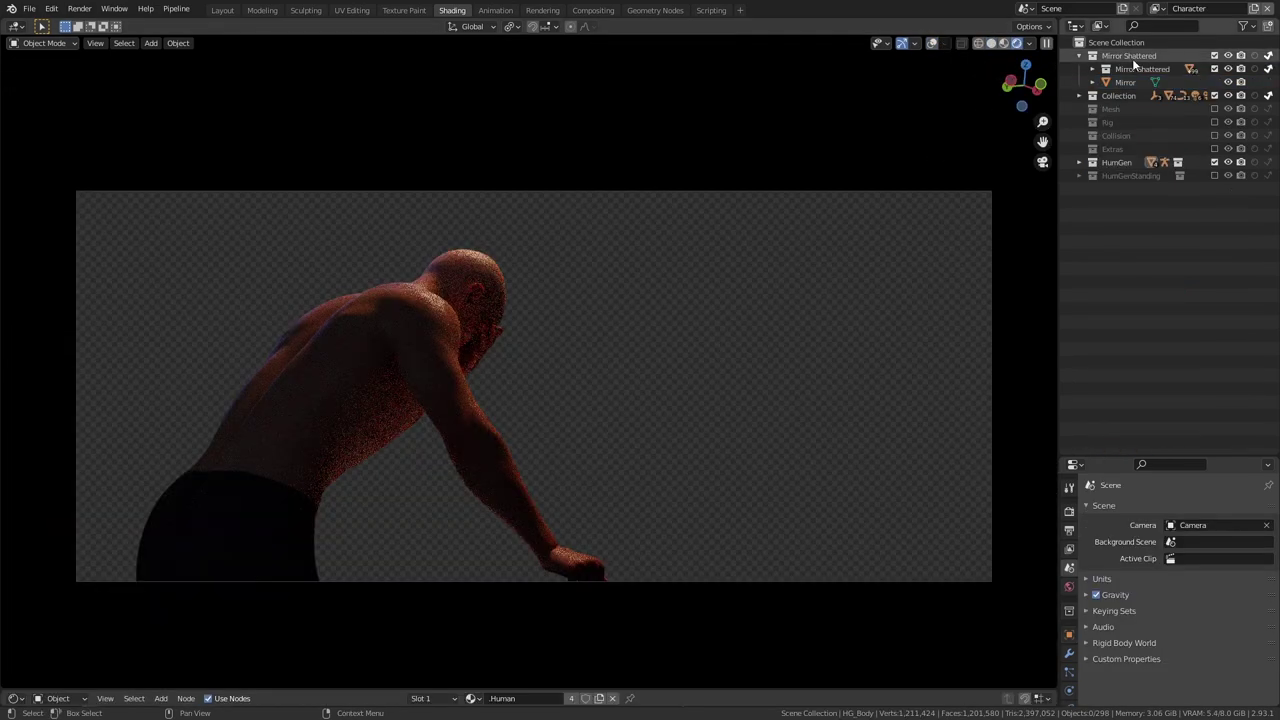
# On the Mirror view layer, exclude HumGen and include HumGenStanding.
pyautogui.click(1200, 165)
pyautogui.click(1214, 162)
pyautogui.click(1214, 175)
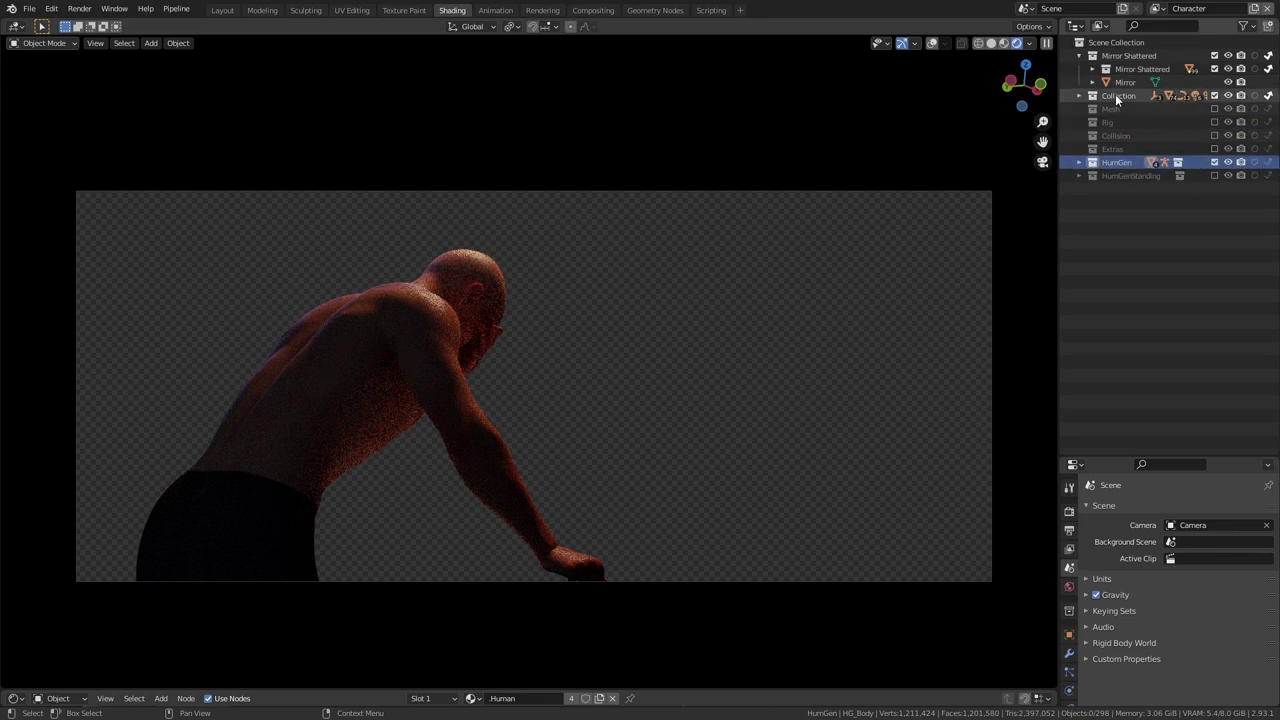
pyautogui.click(1200, 95)
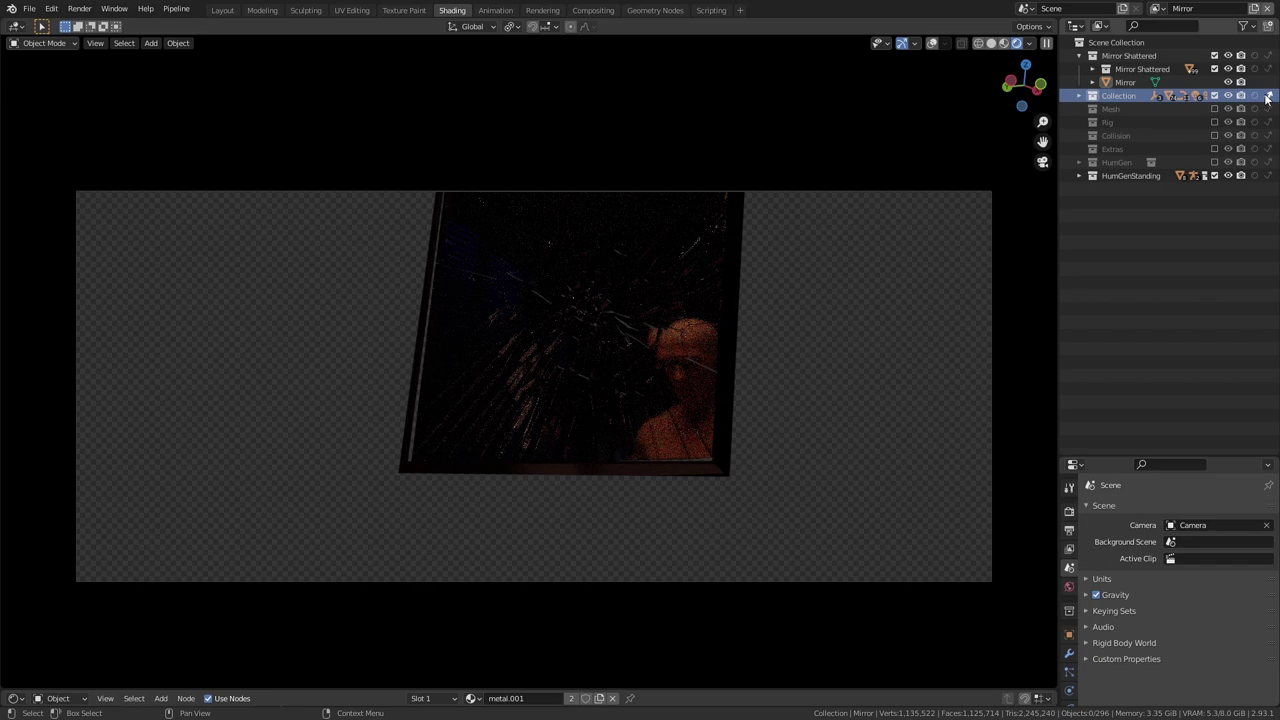
# Hide the standing man's body HG_Body.002 from camera rays so it shows only as a reflection.
pyautogui.click(1103, 174)
pyautogui.click(1078, 175)
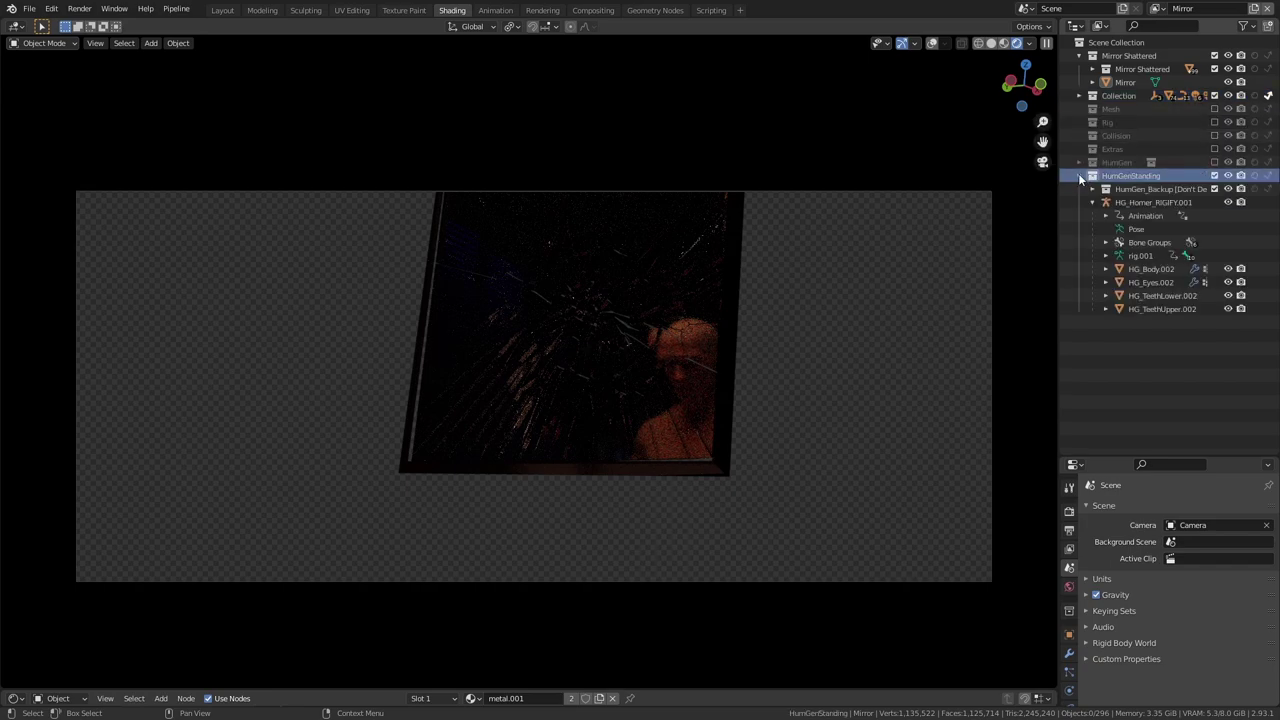
pyautogui.click(1150, 269)
pyautogui.click(1167, 558)
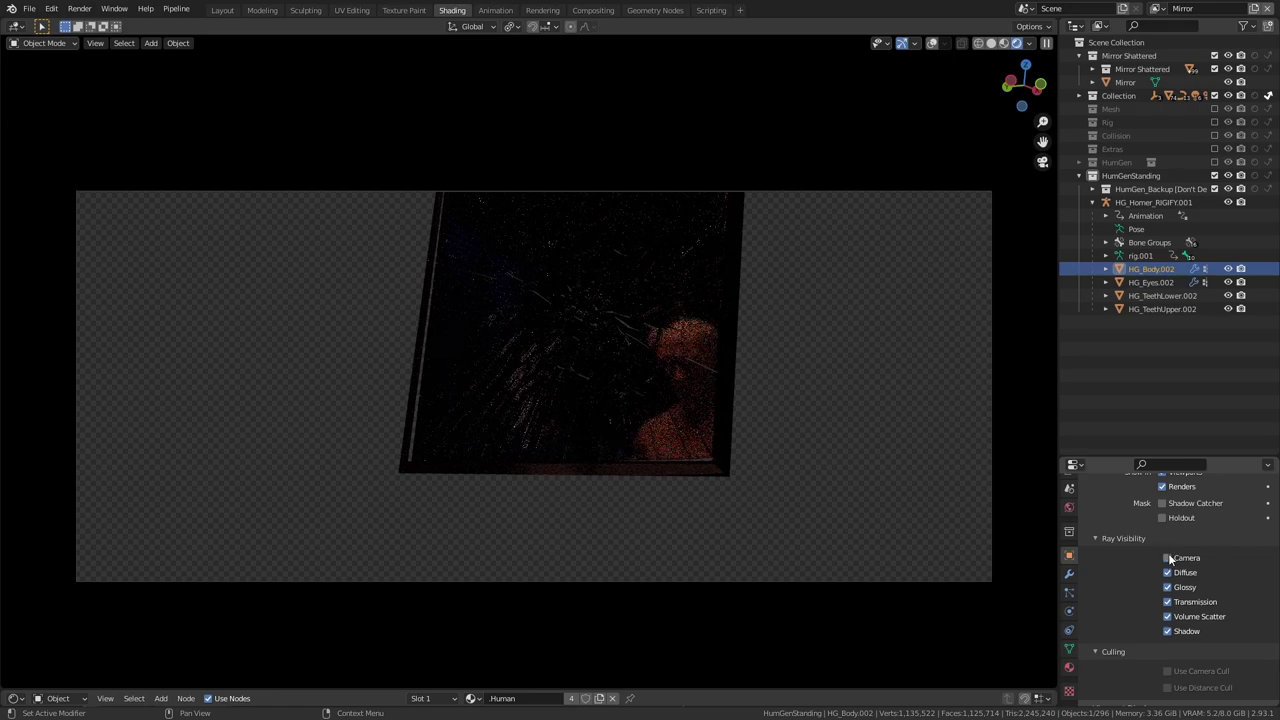
# Switch back to the Scene view layer and select the Mirror Shattered object.
pyautogui.click(1156, 8)
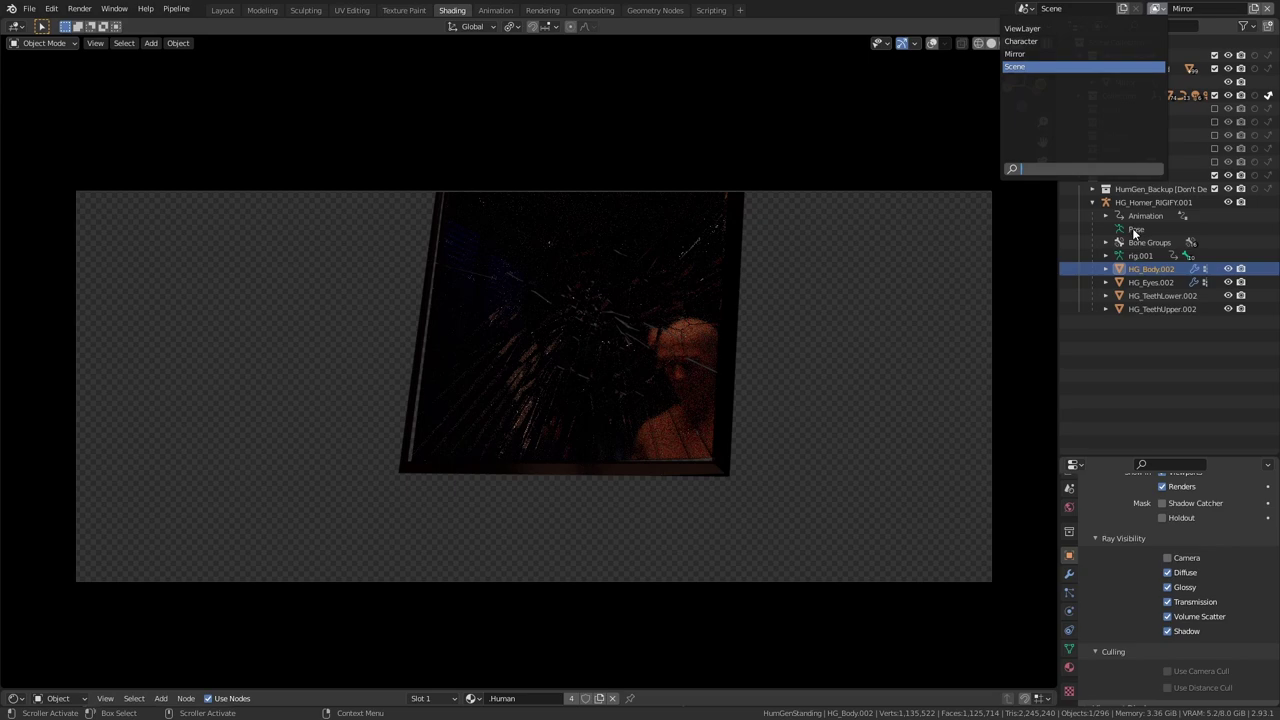
pyautogui.press('Return')
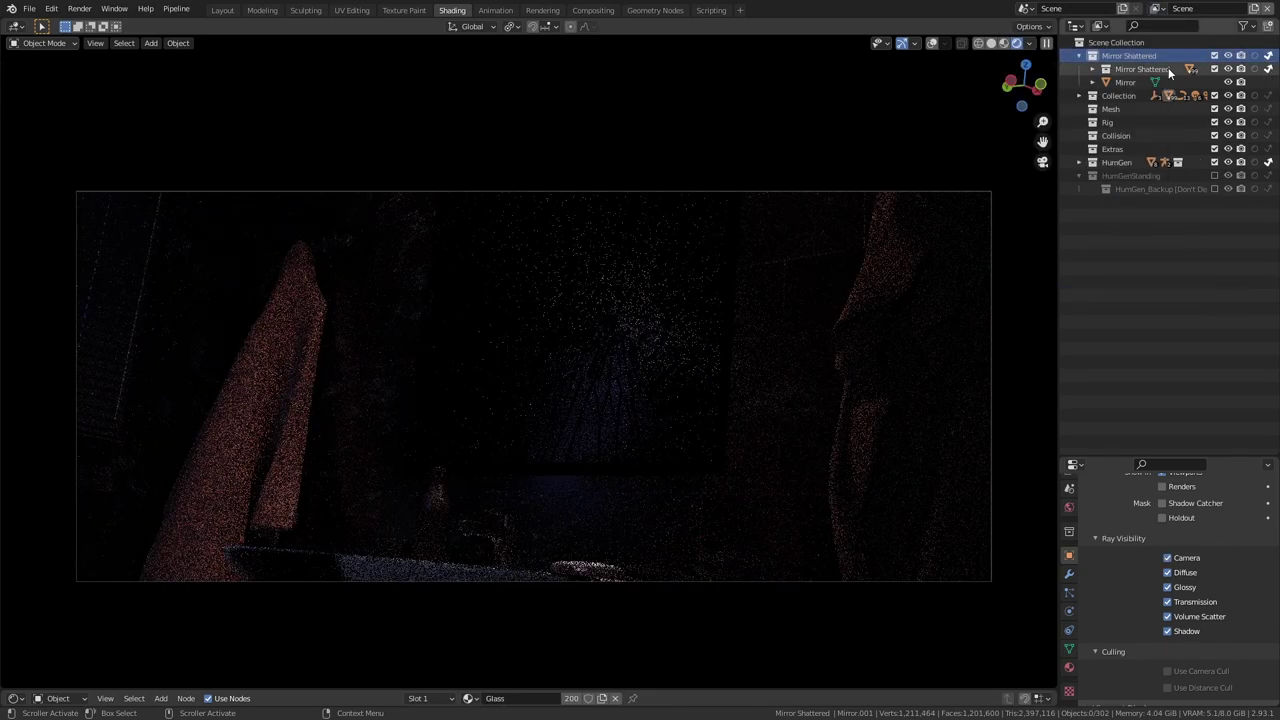
pyautogui.click(1169, 70)
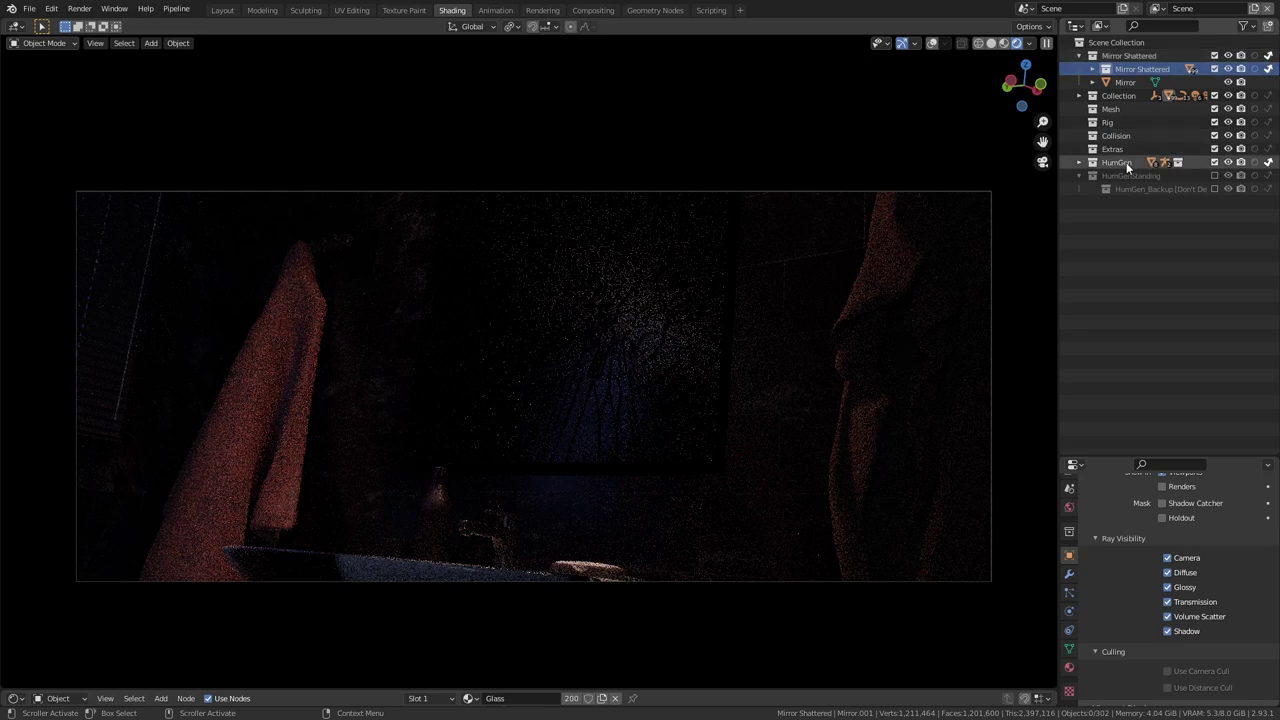
# Tick Persistent Data under Performance > Final Render in Render Properties.
pyautogui.click(1266, 162)
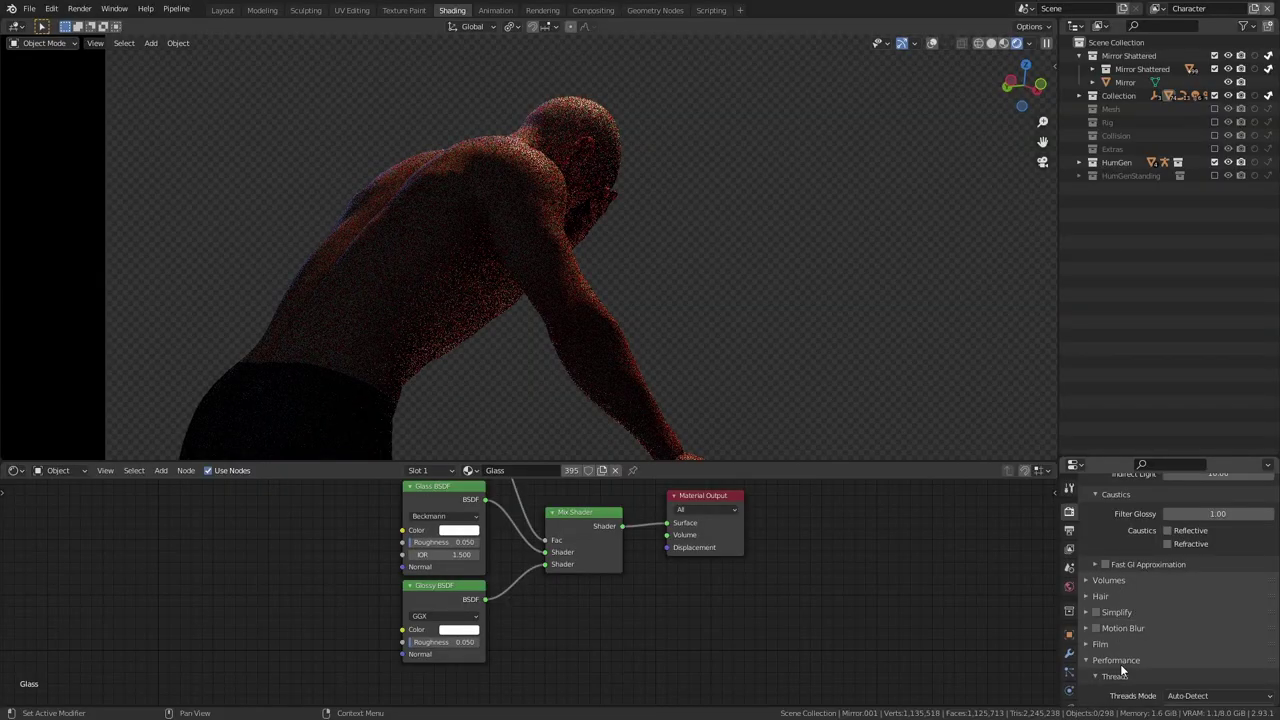
pyautogui.scroll(-5, 1122, 672)
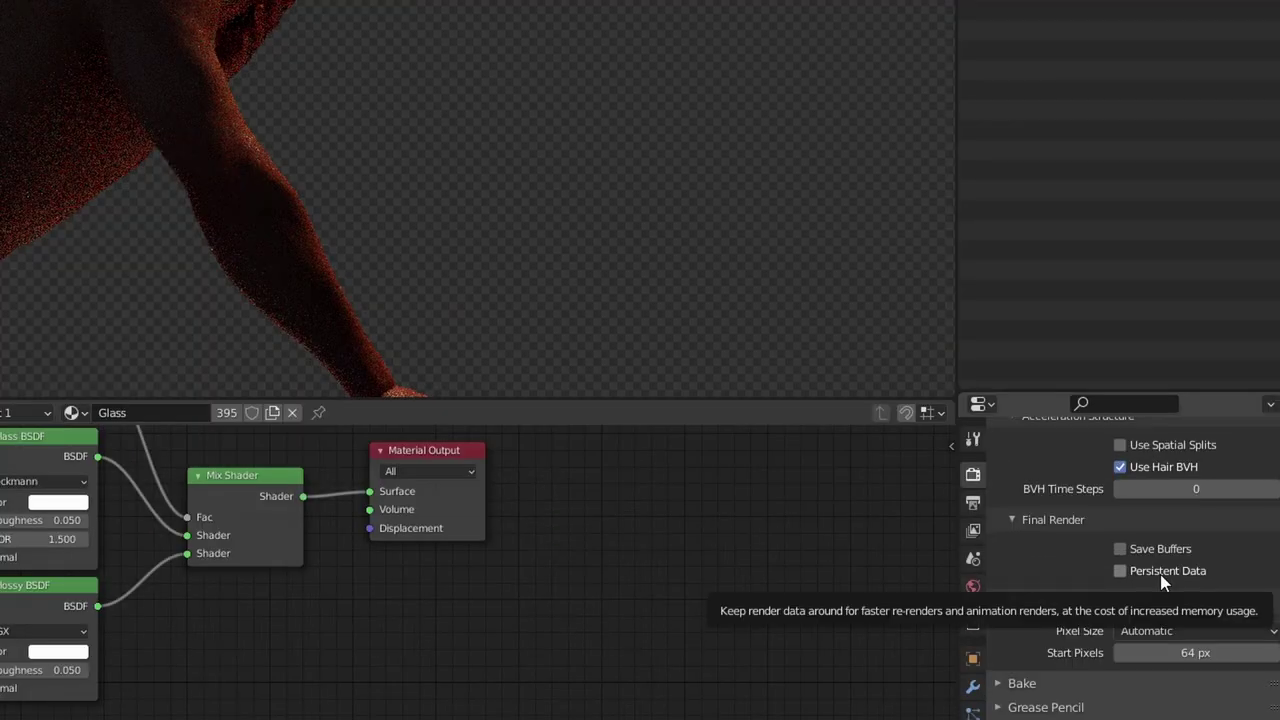
pyautogui.click(1159, 574)
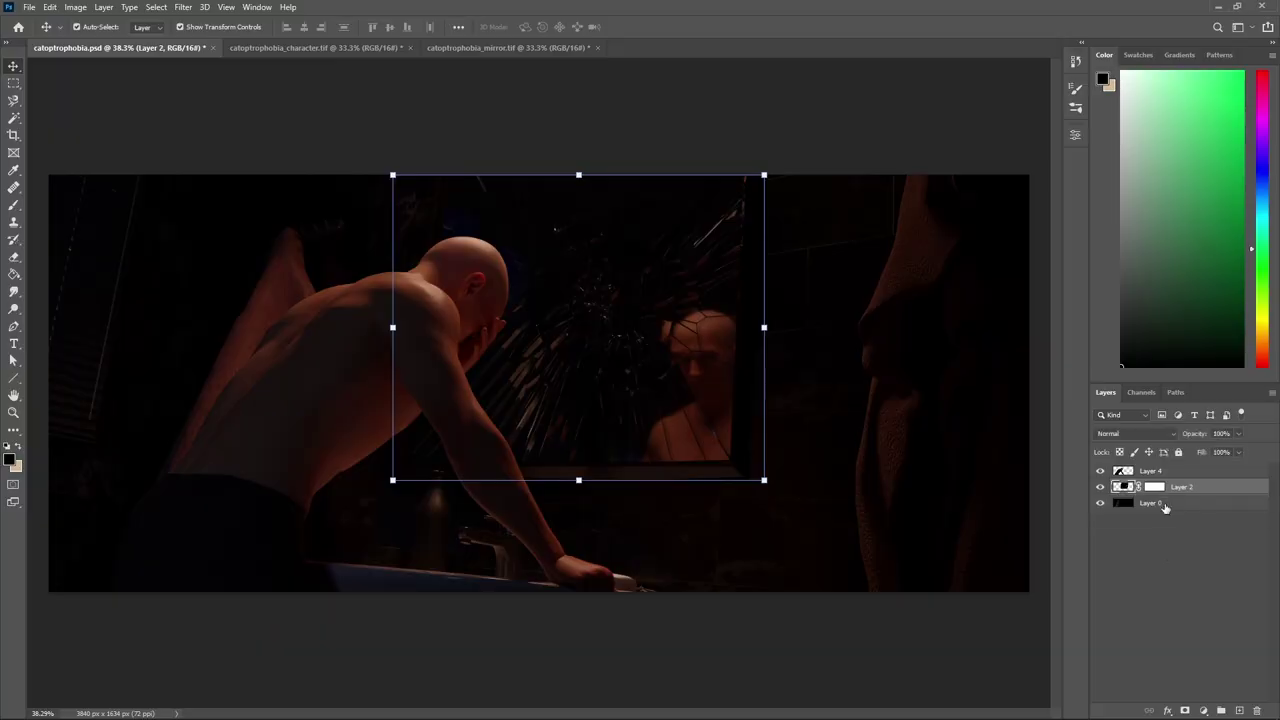
# Commit the mirror layer's transform, check the mirror and sink up close, and save.
pyautogui.press('Return')
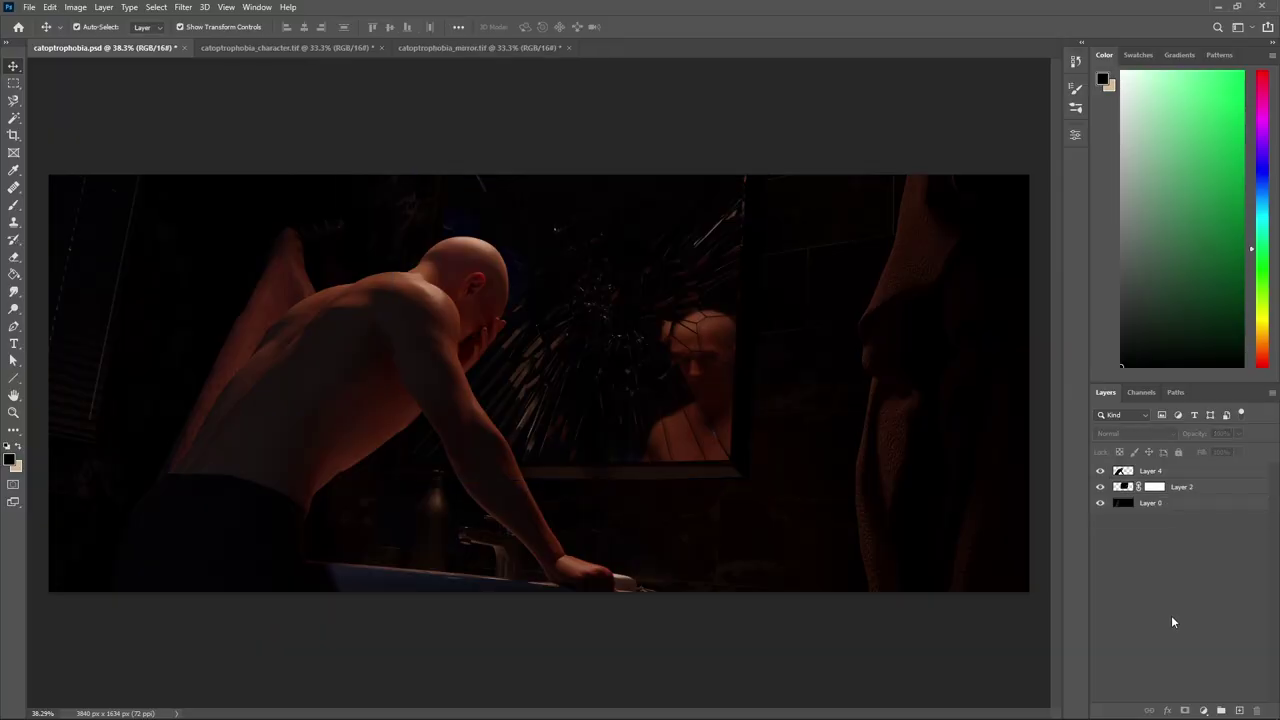
pyautogui.click(676, 564)
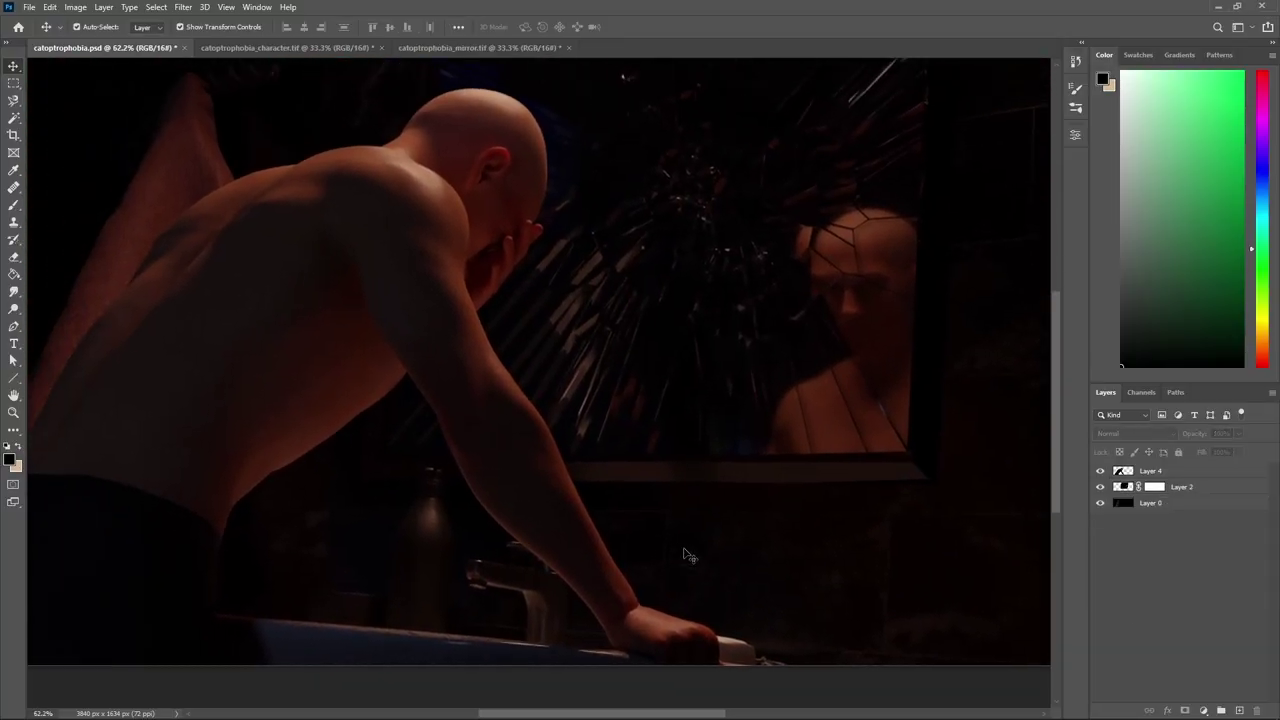
pyautogui.keyDown('alt'); pyautogui.click(686, 557); pyautogui.keyUp('alt')
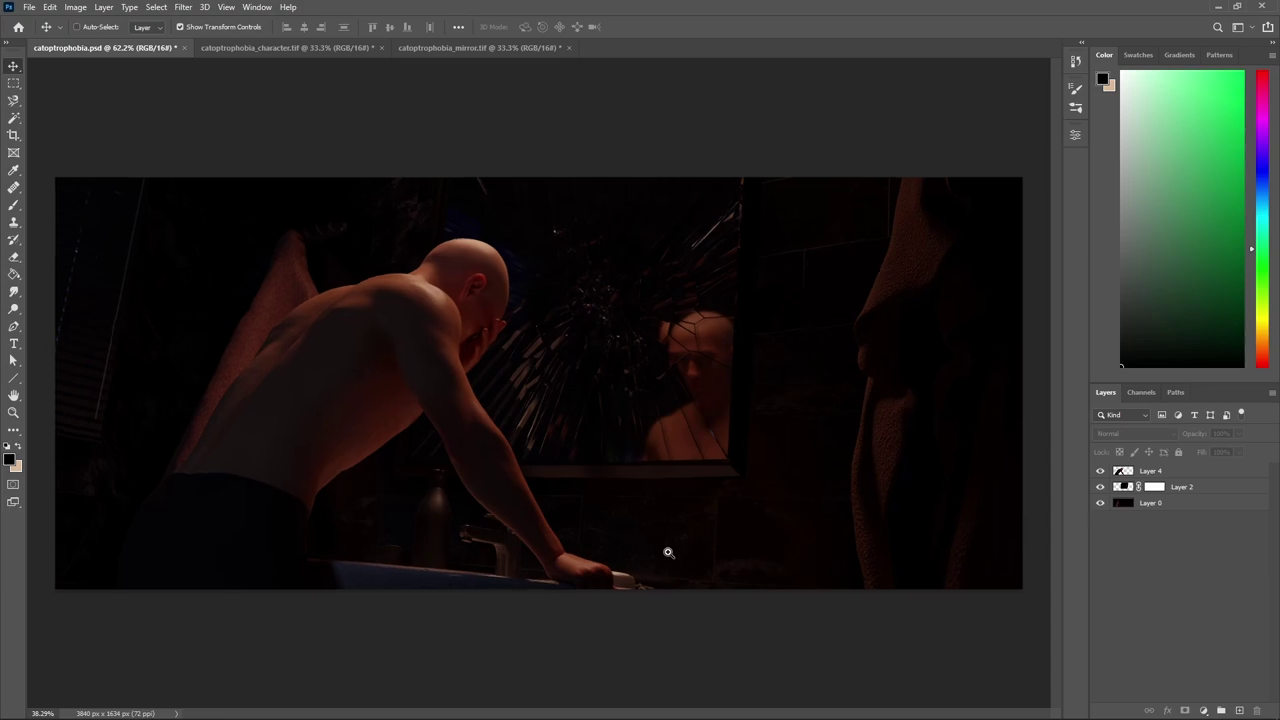
pyautogui.keyDown('alt'); pyautogui.click(668, 552); pyautogui.keyUp('alt')
pyautogui.hotkey('ctrl', 's')
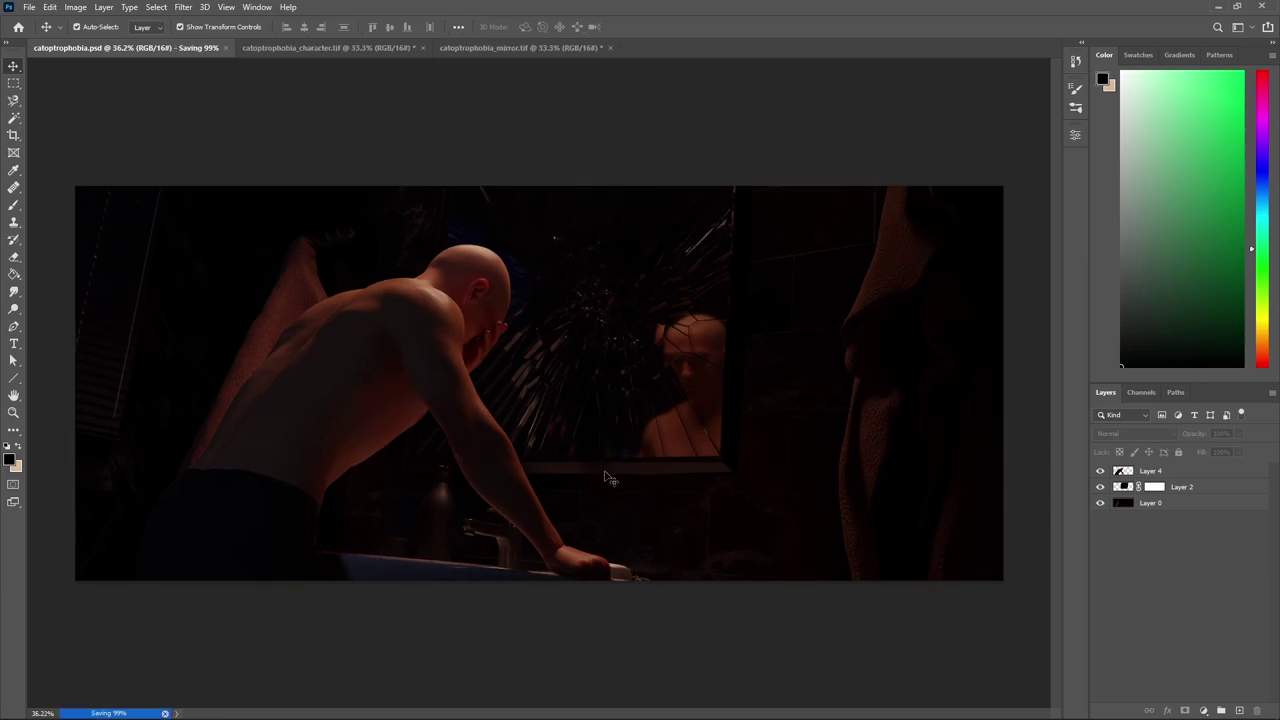
# Apply a Camera Raw filter to Layer 4 with lower highlights and raised exposure, then save.
pyautogui.click(1185, 473)
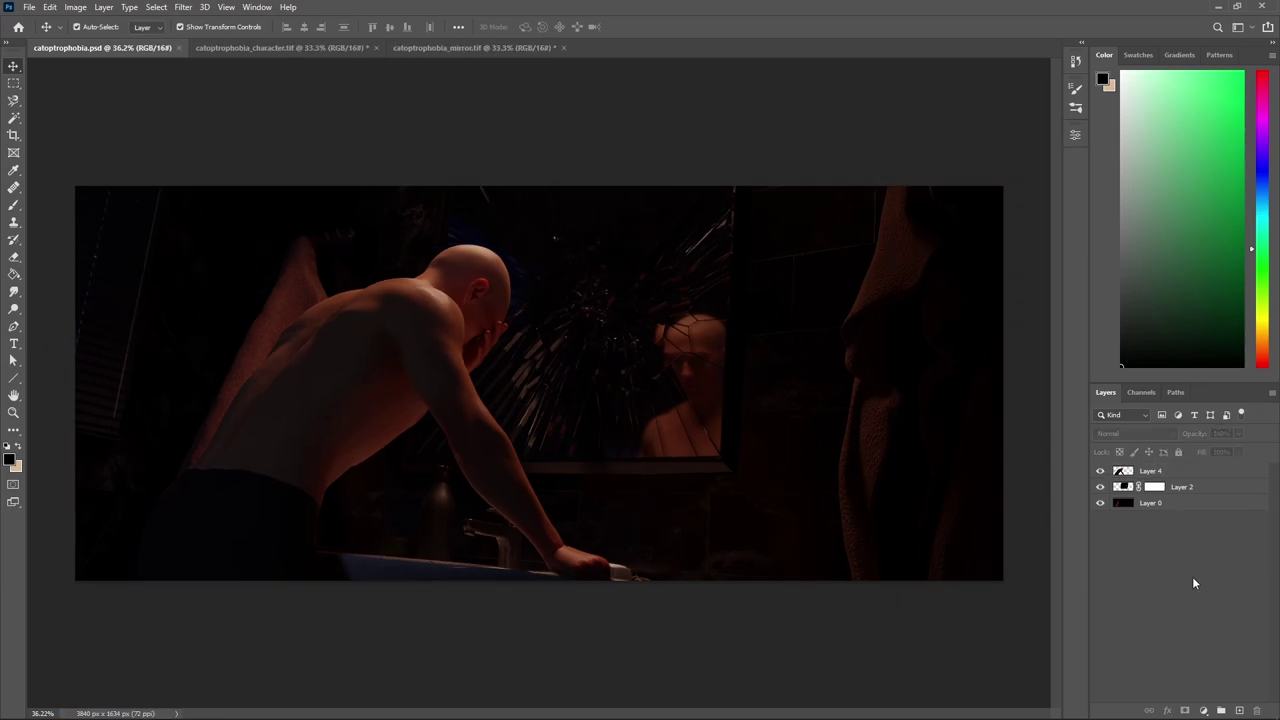
pyautogui.hotkey('shift', 'ctrl', 'a')
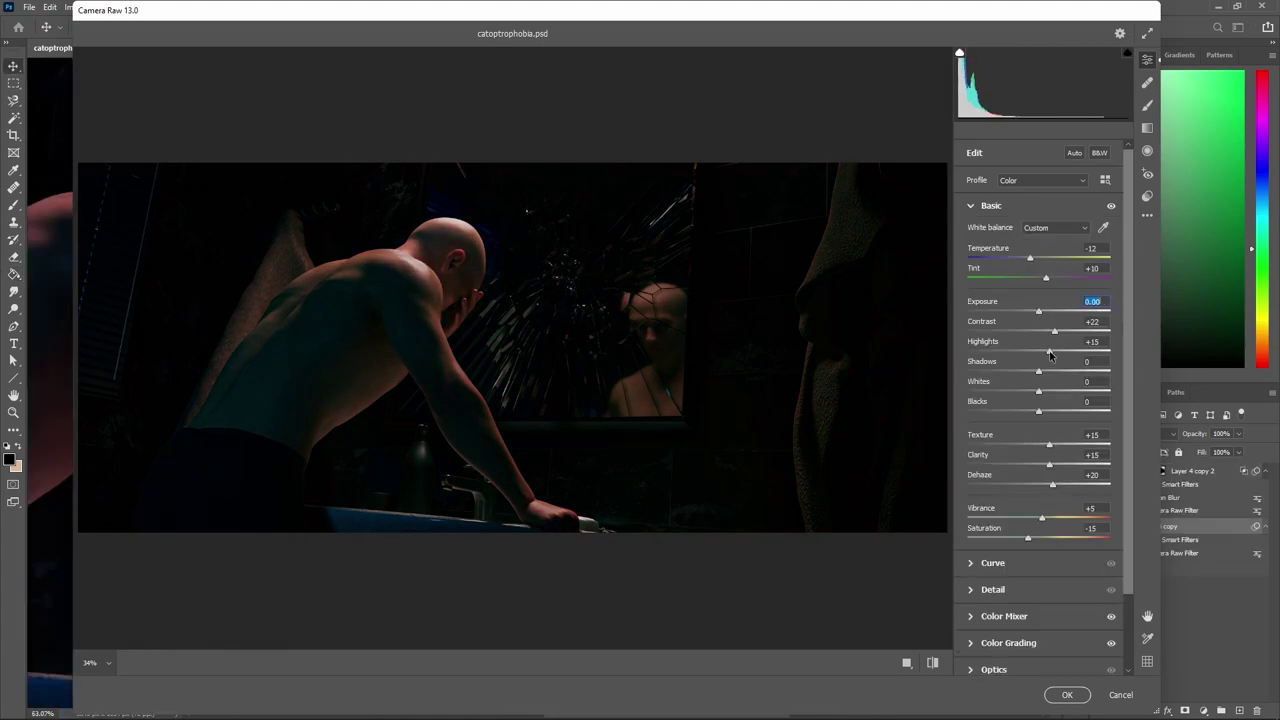
pyautogui.moveTo(1053, 358); pyautogui.dragTo(1040, 355)
pyautogui.moveTo(1038, 311); pyautogui.dragTo(1044, 316)
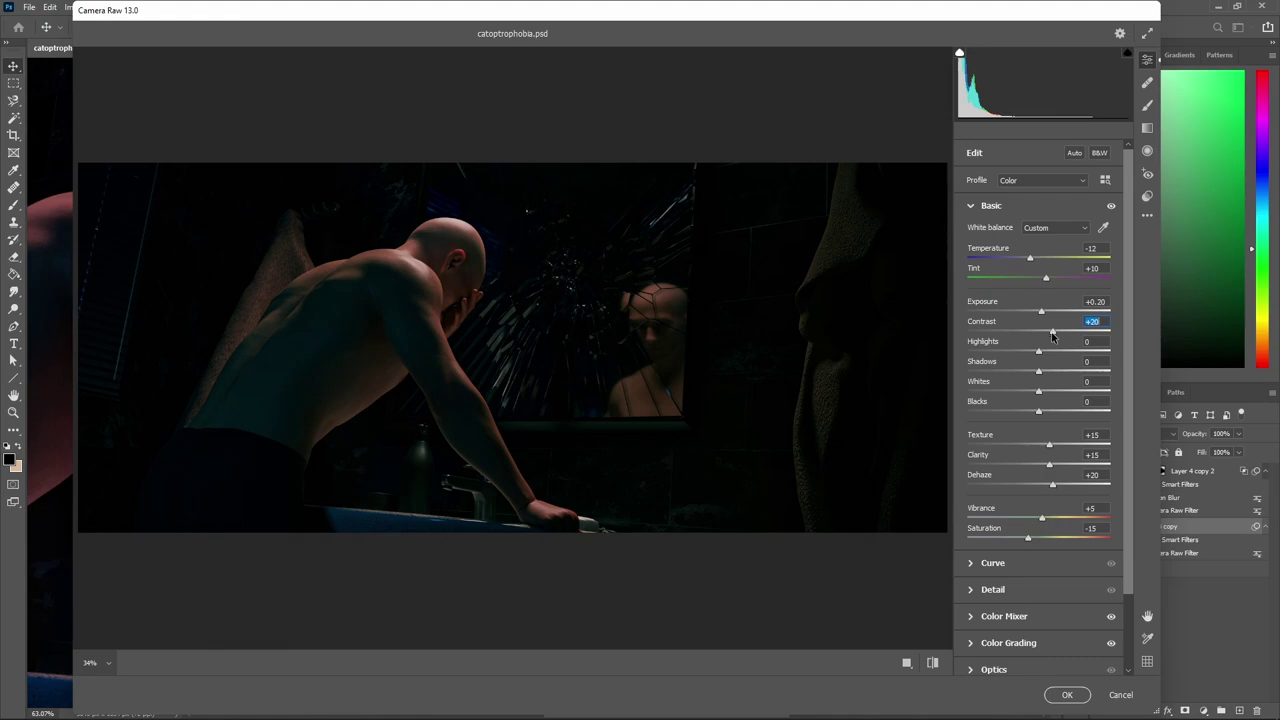
pyautogui.press('Return')
pyautogui.hotkey('ctrl', 's')
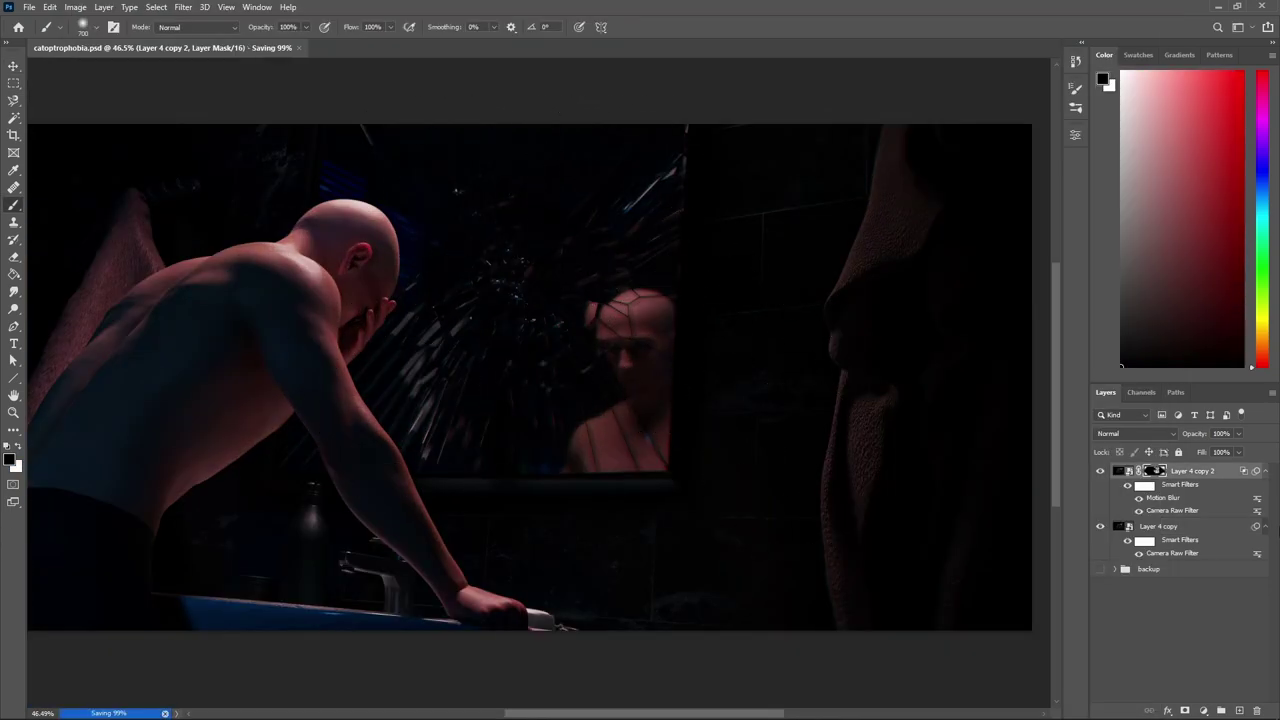
# Open and close the layer's blending options, review the layers, and save.
pyautogui.doubleClick(1201, 478)
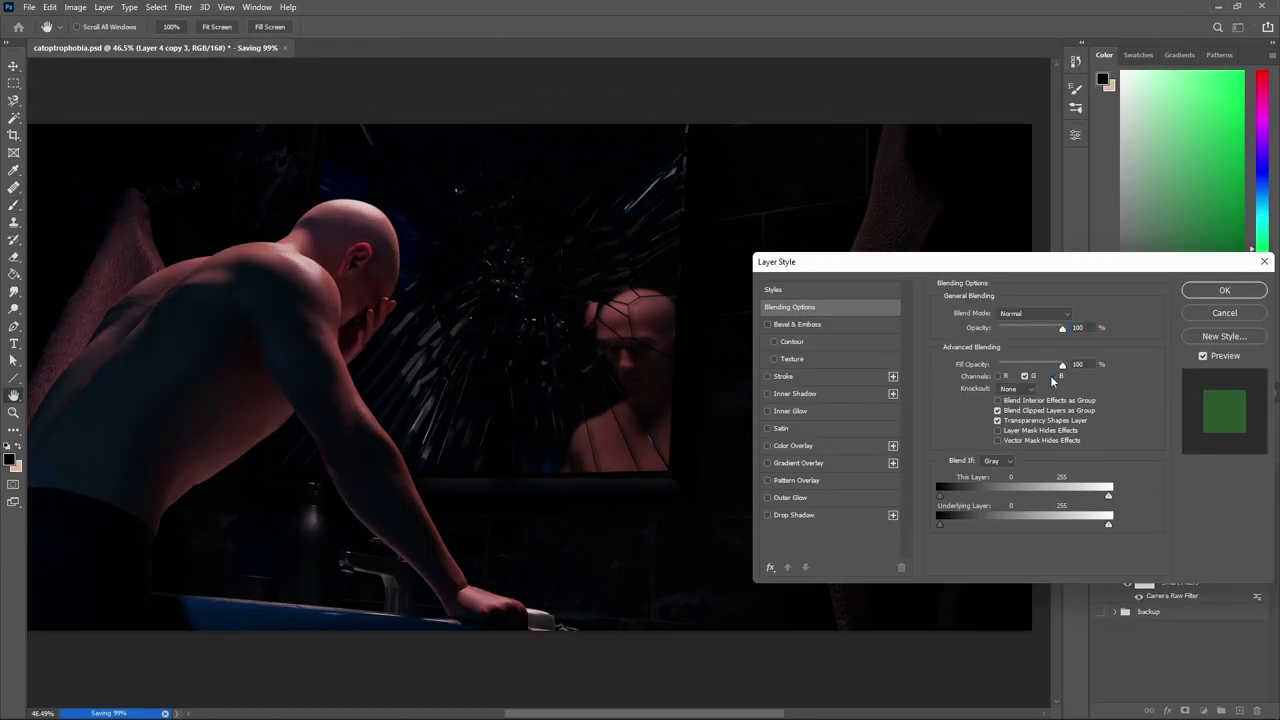
pyautogui.press('Escape')
pyautogui.keyDown('alt'); pyautogui.scroll(3, 727, 394); pyautogui.keyUp('alt')
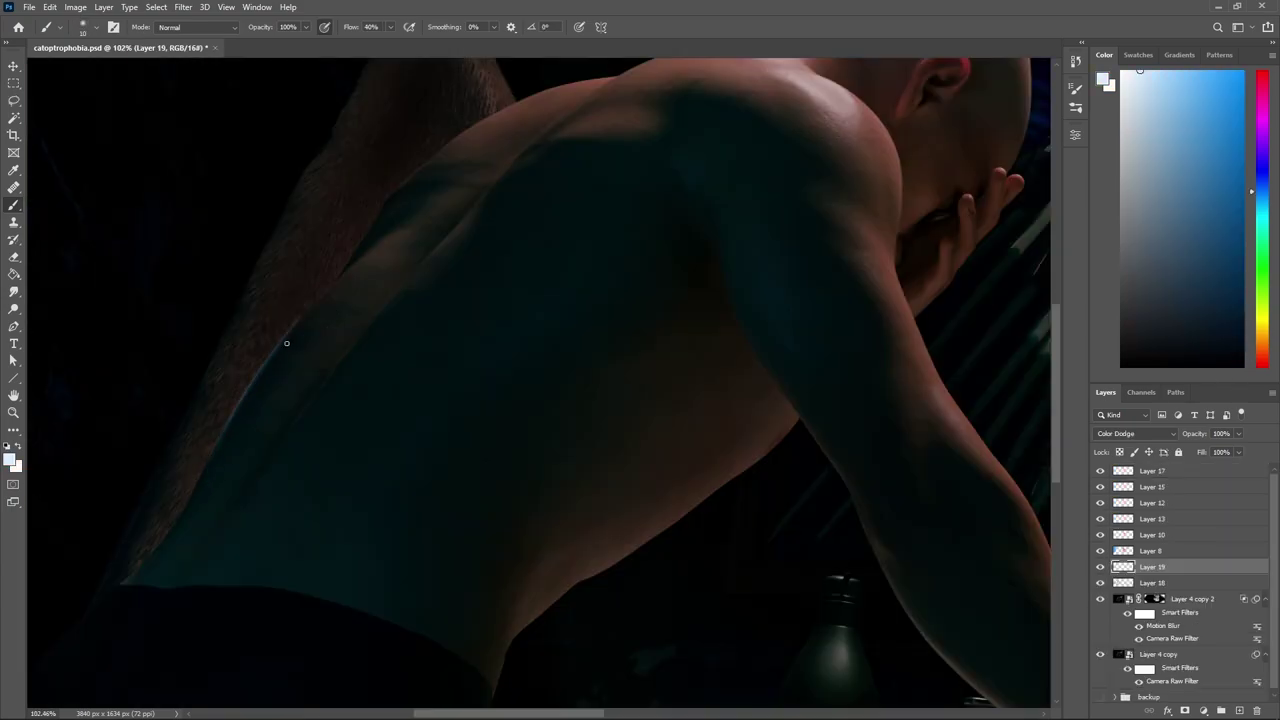
pyautogui.keyDown('alt'); pyautogui.scroll(-3, 614, 61); pyautogui.keyUp('alt')
pyautogui.keyDown('alt'); pyautogui.scroll(3, 441, 400); pyautogui.keyUp('alt')
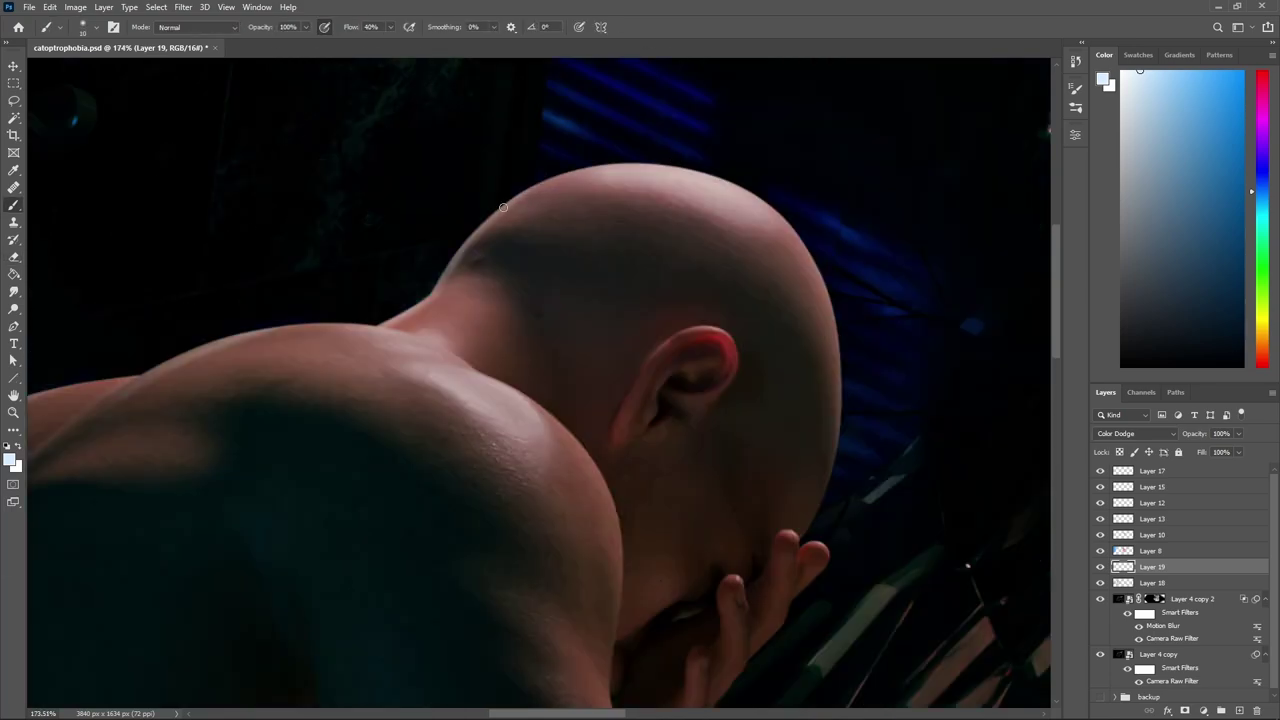
pyautogui.keyDown('alt'); pyautogui.scroll(-4, 441, 400); pyautogui.keyUp('alt')
pyautogui.keyDown('alt'); pyautogui.scroll(3, 441, 400); pyautogui.keyUp('alt')
pyautogui.hotkey('ctrl', 's')
# Fit the whole composite in view and save the document.
pyautogui.keyDown('alt'); pyautogui.scroll(-3, 462, 195); pyautogui.keyUp('alt')
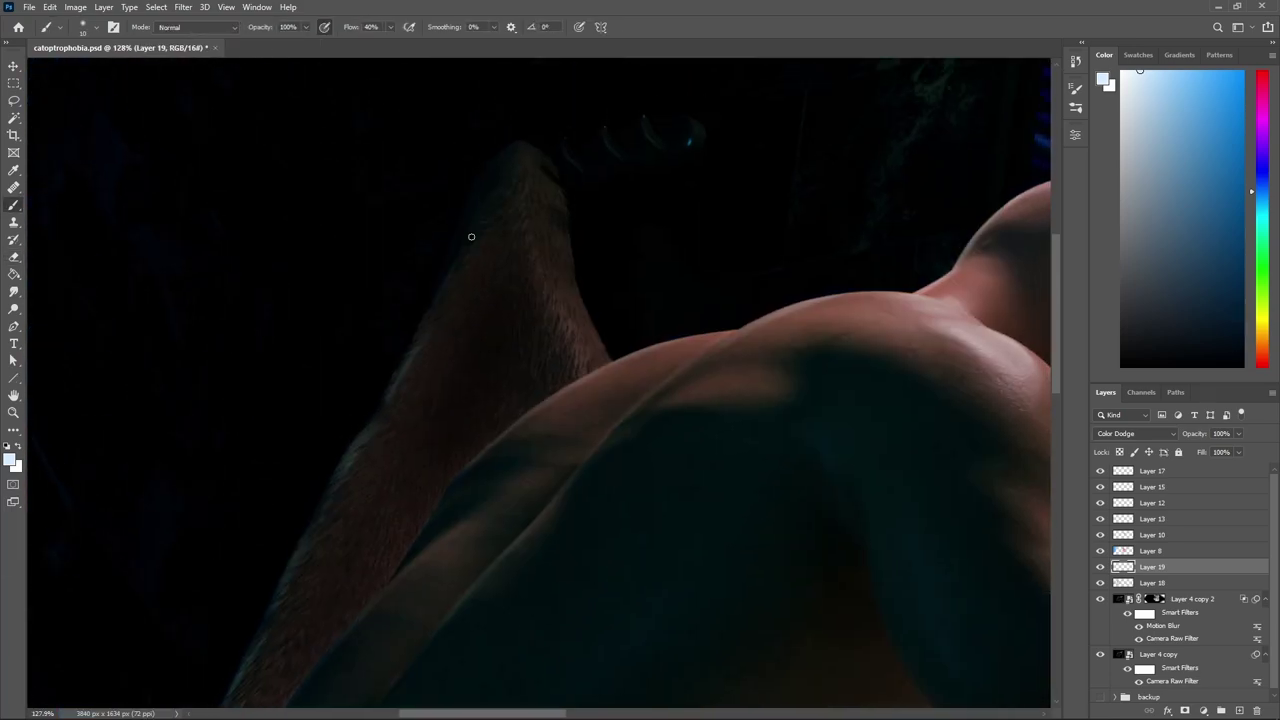
pyautogui.keyDown('alt'); pyautogui.scroll(4, 398, 436); pyautogui.keyUp('alt')
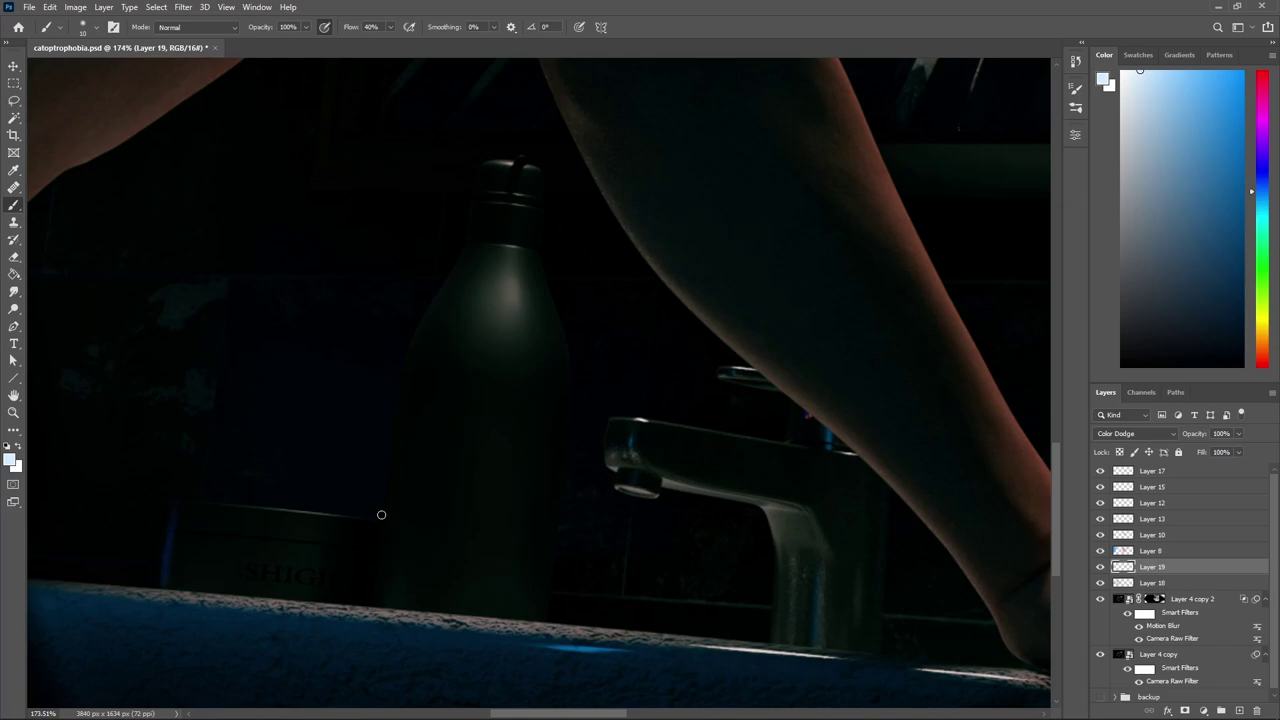
pyautogui.hotkey('ctrl', '0')
pyautogui.hotkey('ctrl', 's')
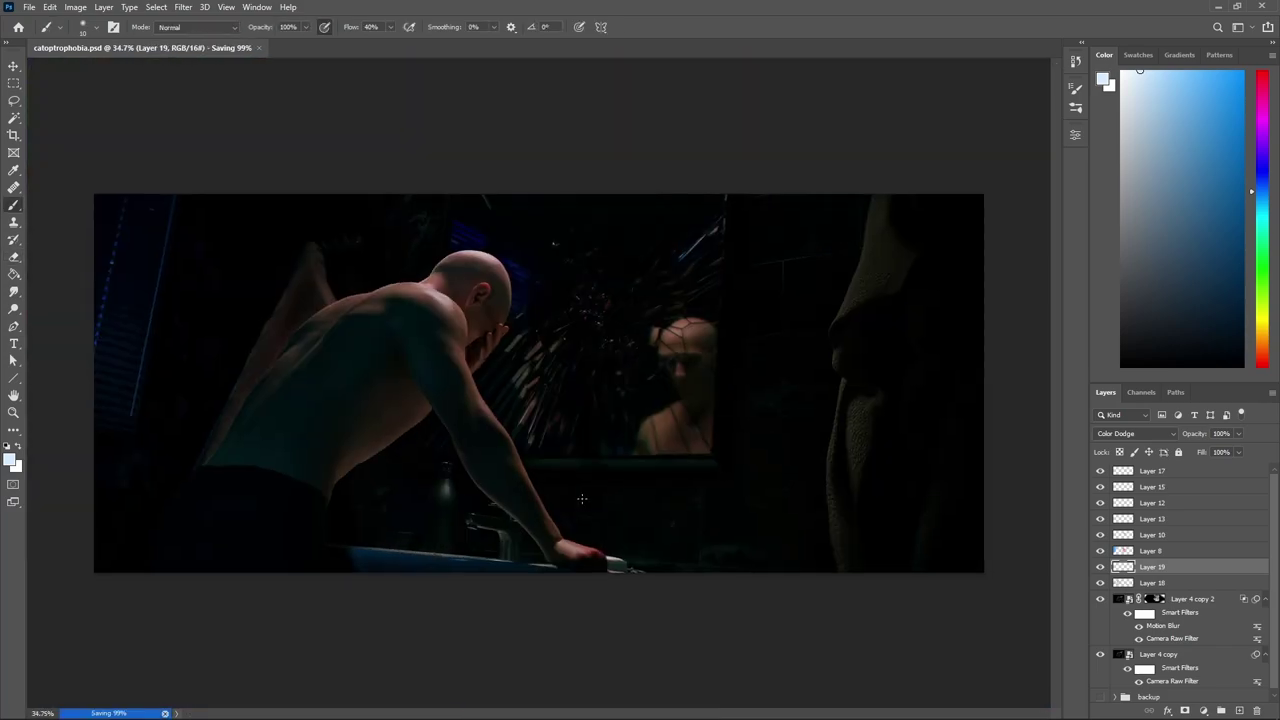